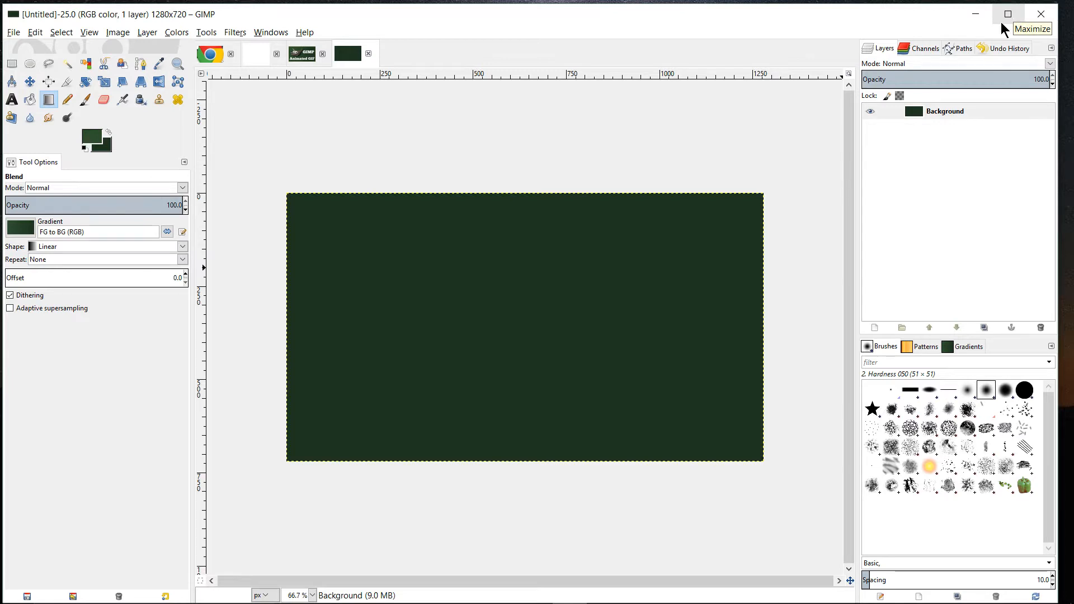
Maximize the image window and switch to the browser to look through Pixabay's free photos for a background picture
click(1001, 23)
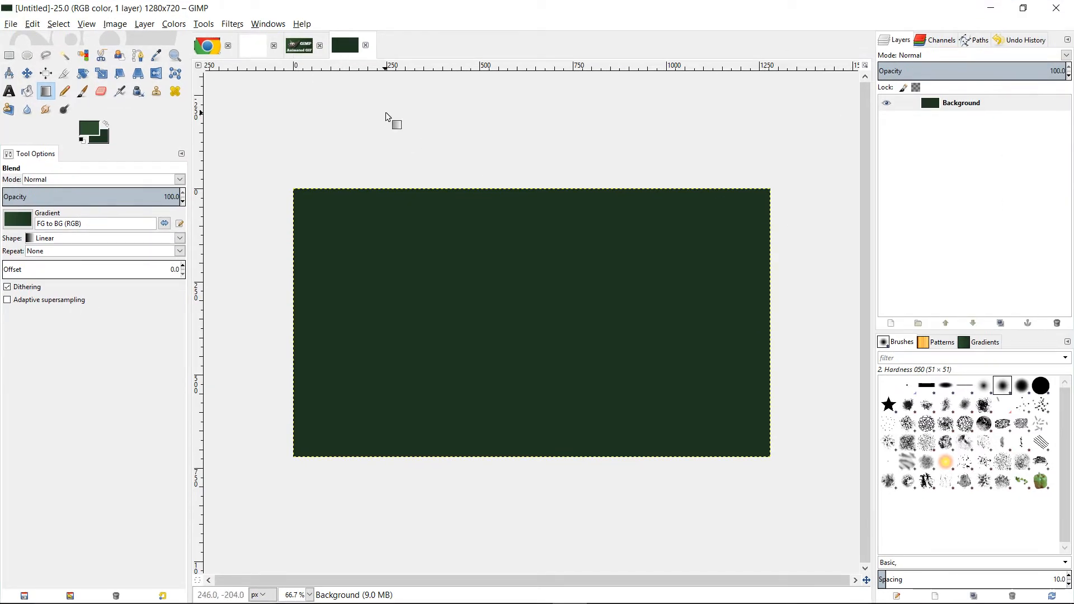
key(alt+Tab)
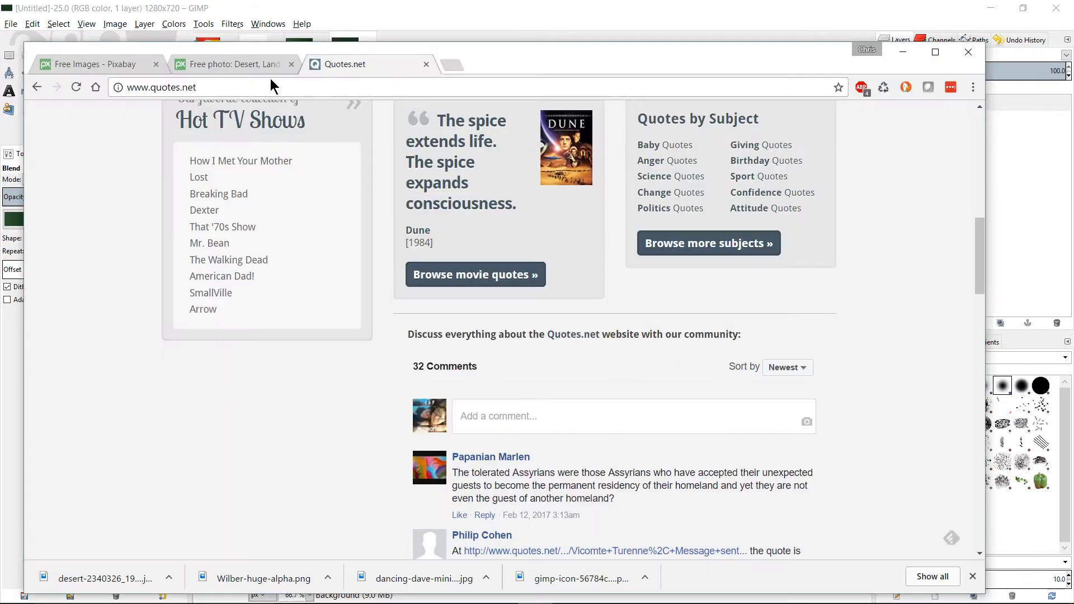
click(260, 65)
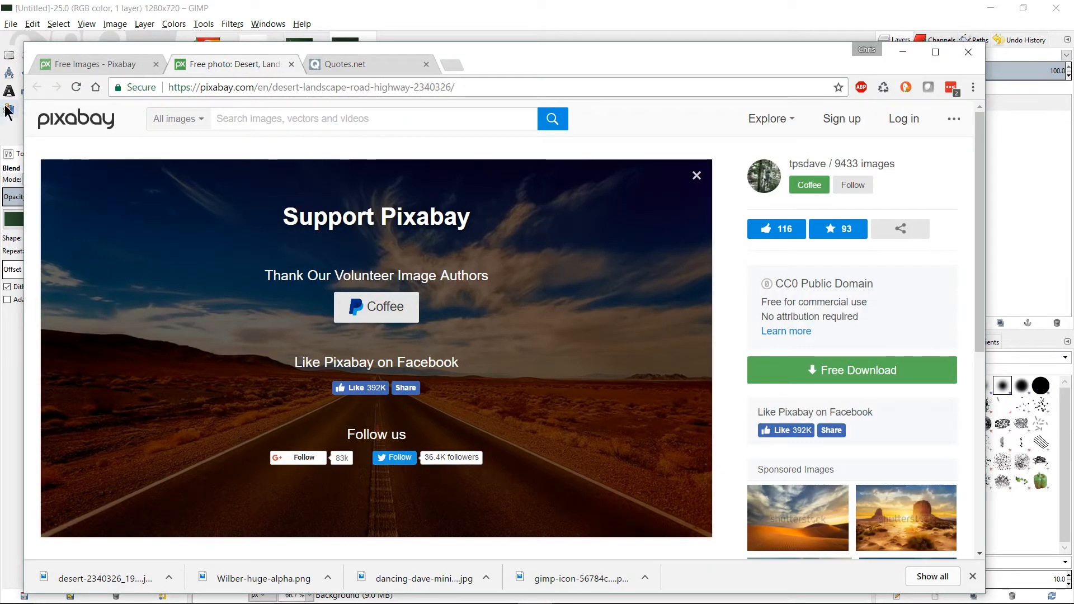
click(93, 64)
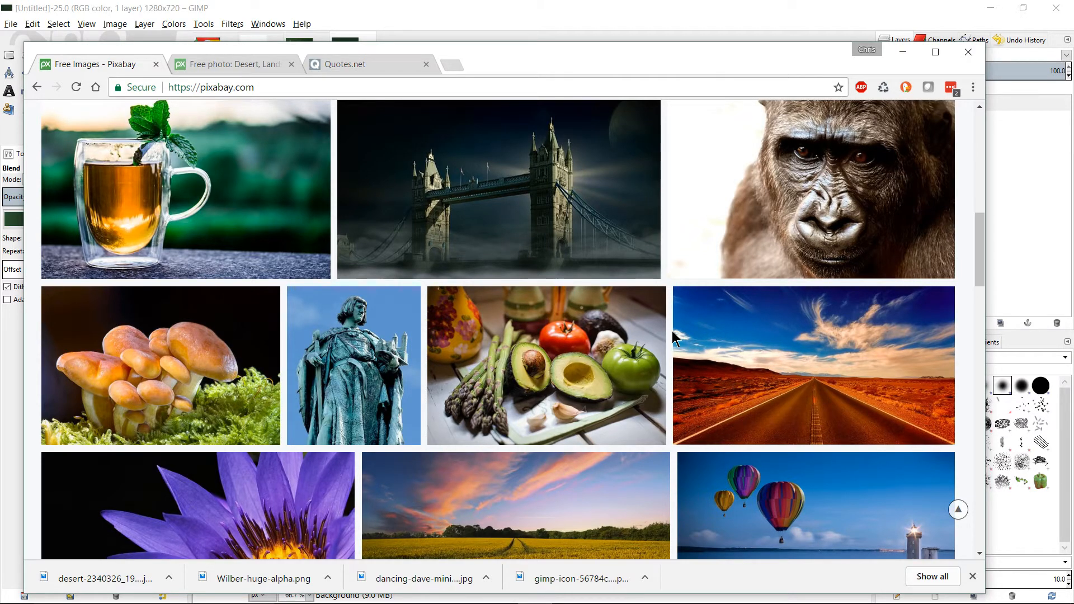
scroll(675, 338, down, 3)
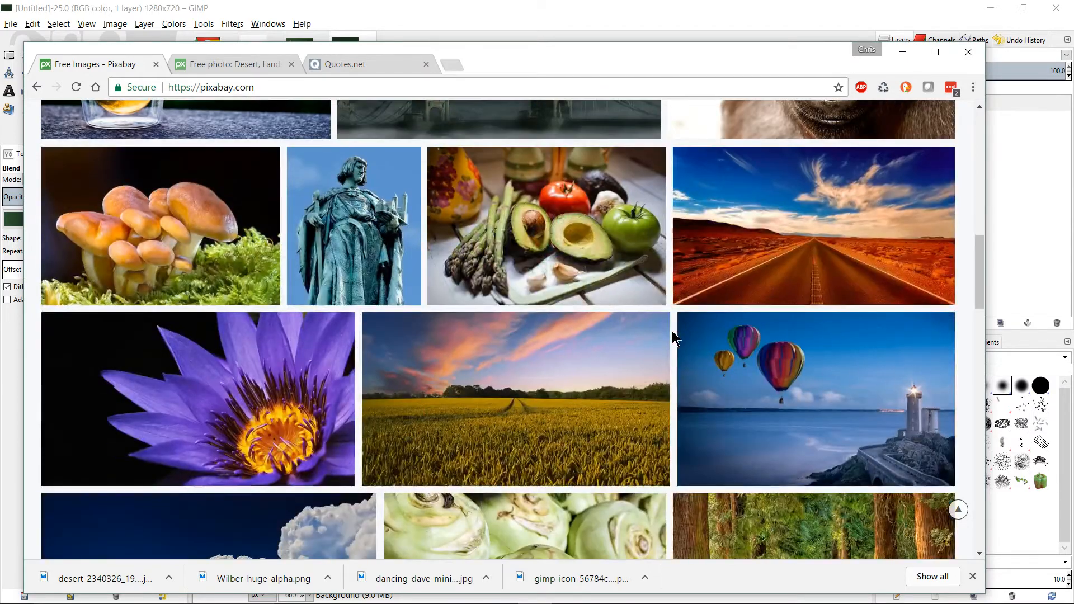
scroll(603, 247, up, 5)
scroll(603, 248, down, 3)
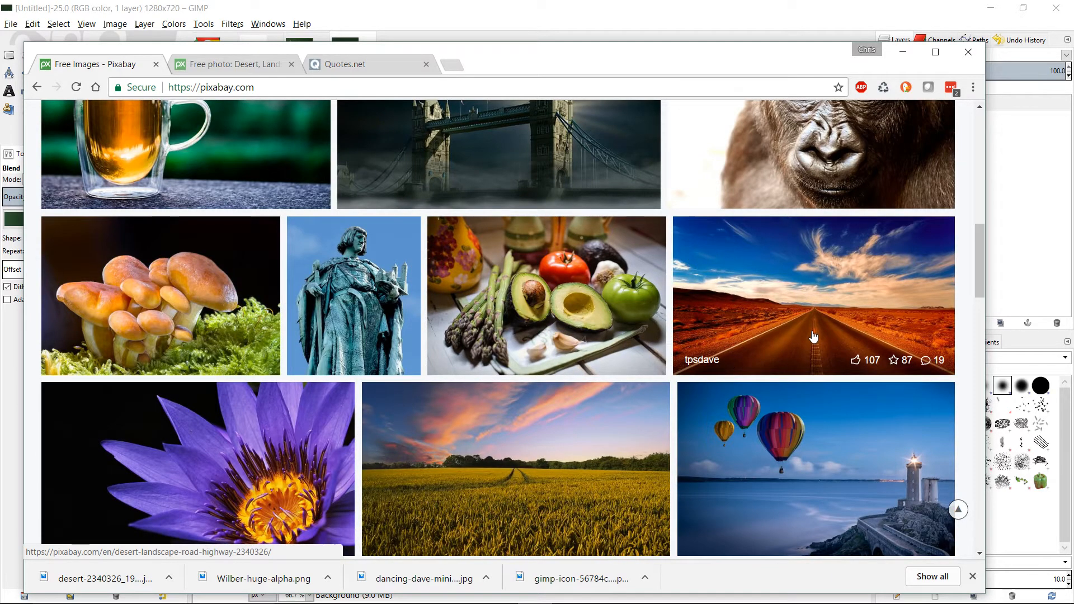
scroll(815, 337, down, 3)
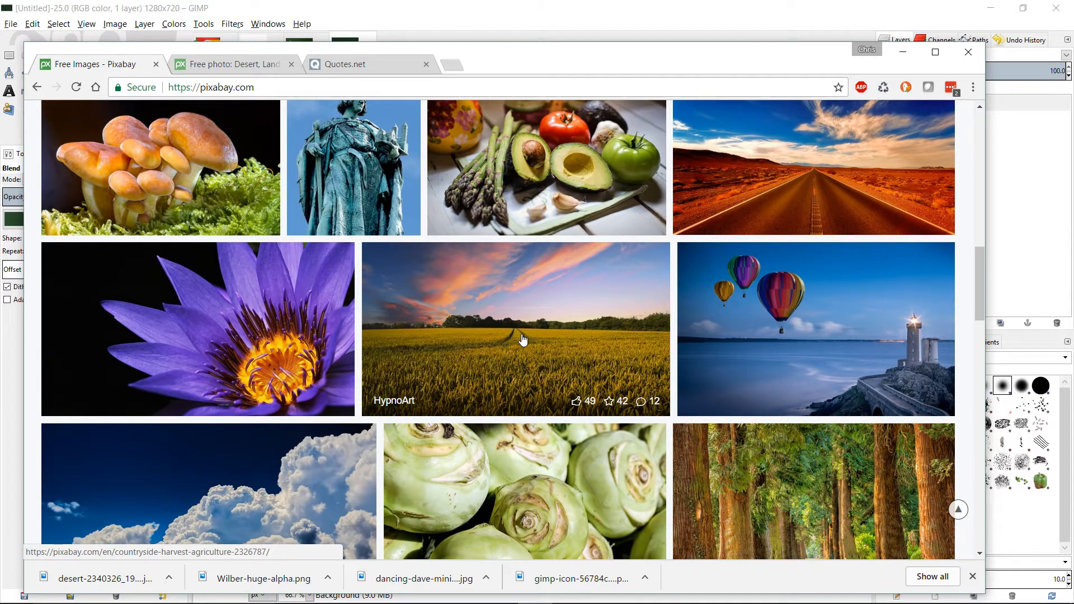
scroll(814, 226, down, 3)
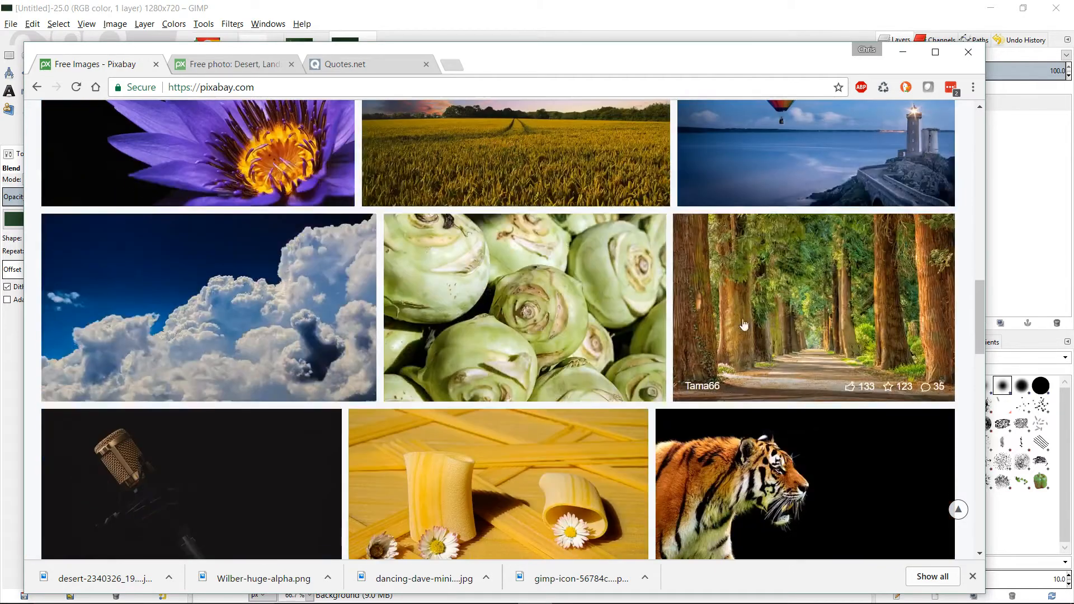
scroll(755, 363, down, 2)
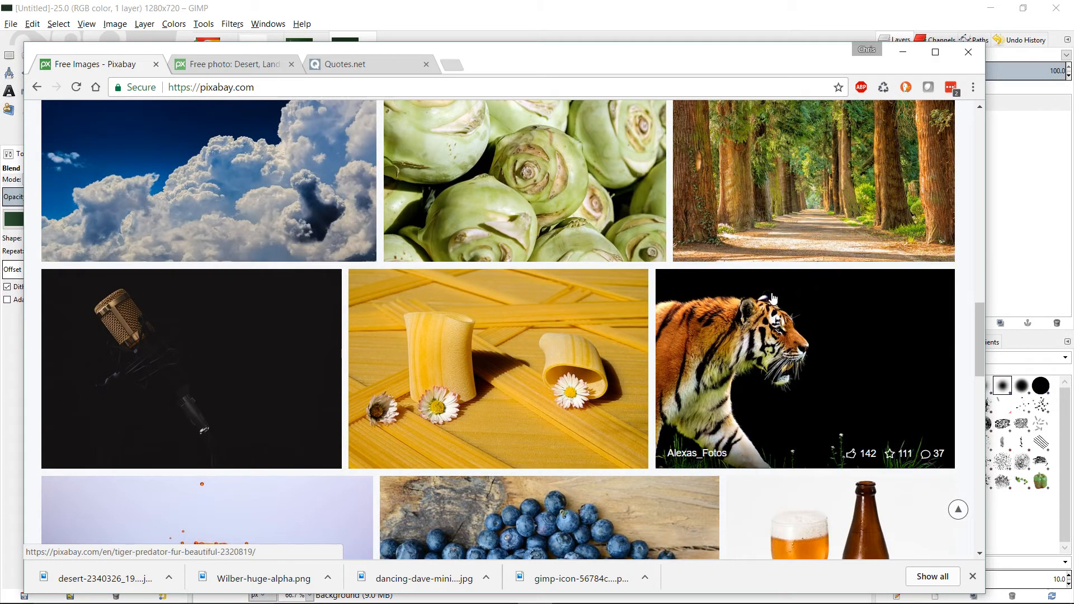
scroll(772, 296, up, 3)
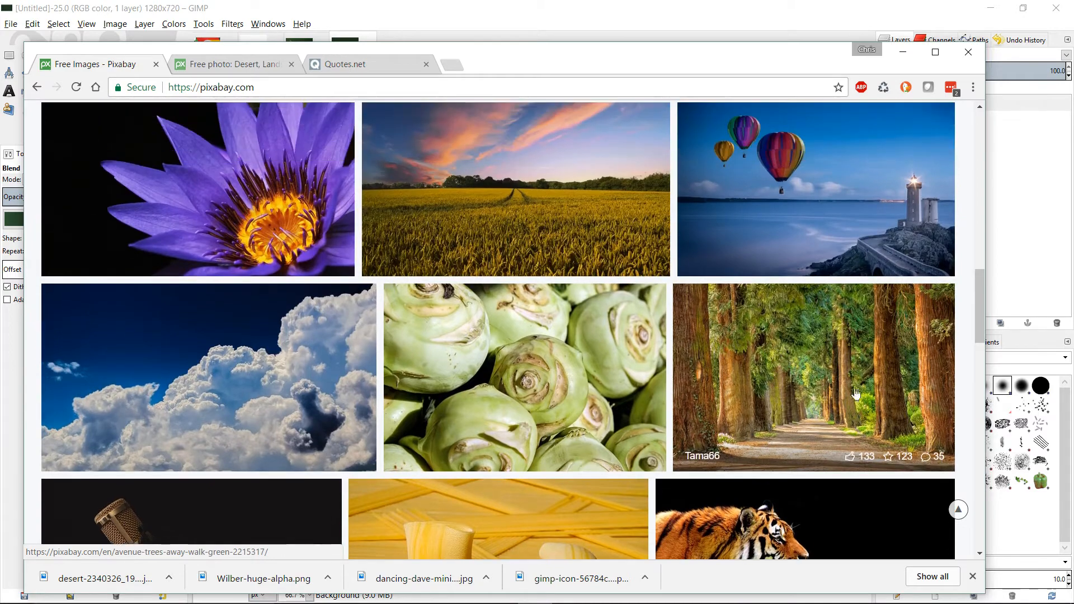
scroll(855, 393, up, 4)
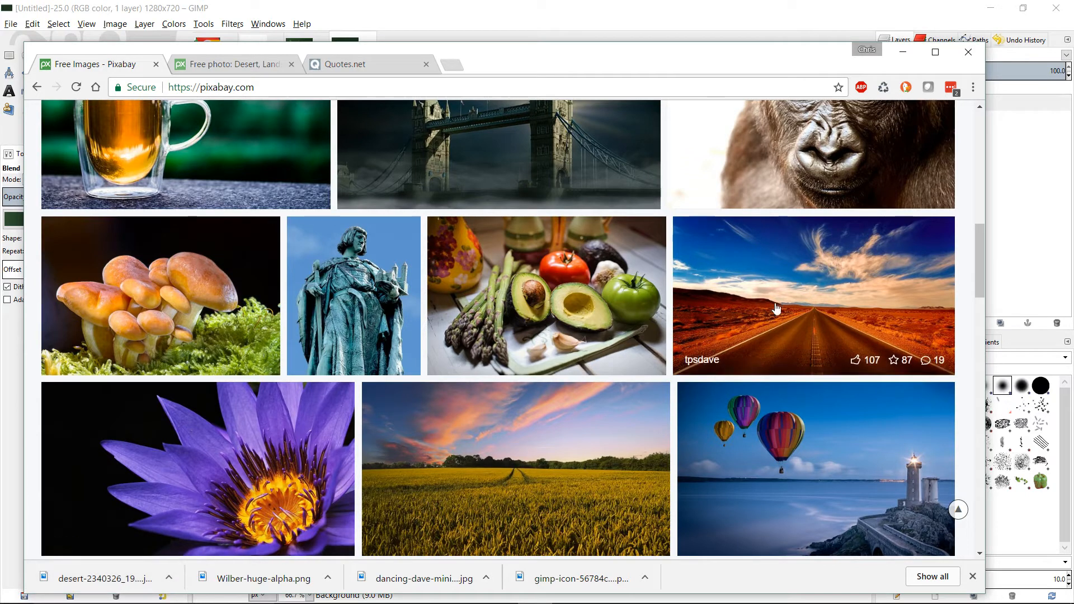
Place the downloaded desert road photo into the 1280x720 GIMP image as a new layer above the background
drag(89, 576, 531, 274)
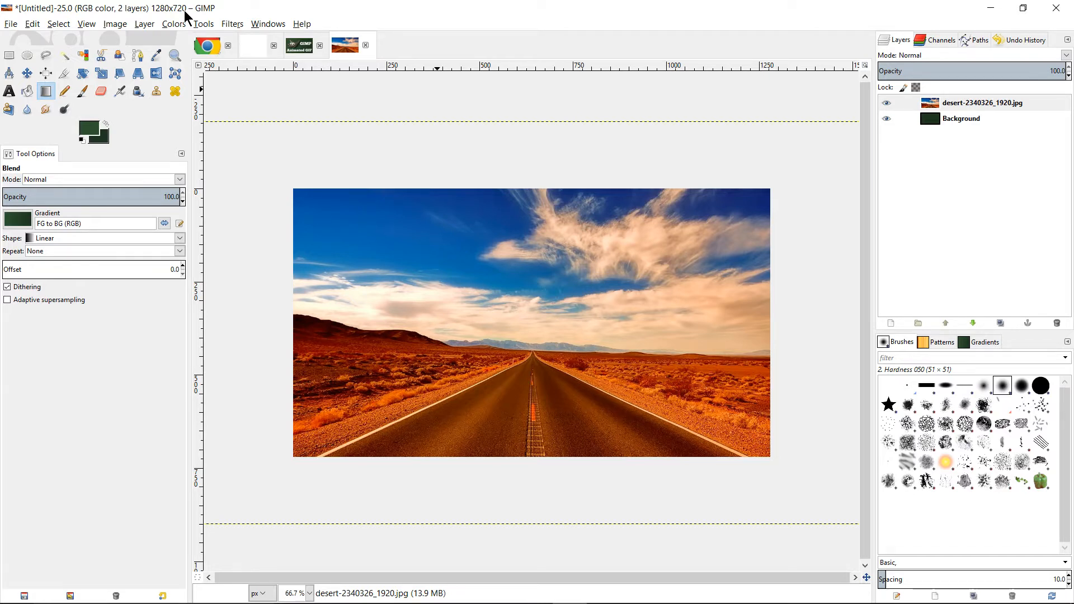
key(1)
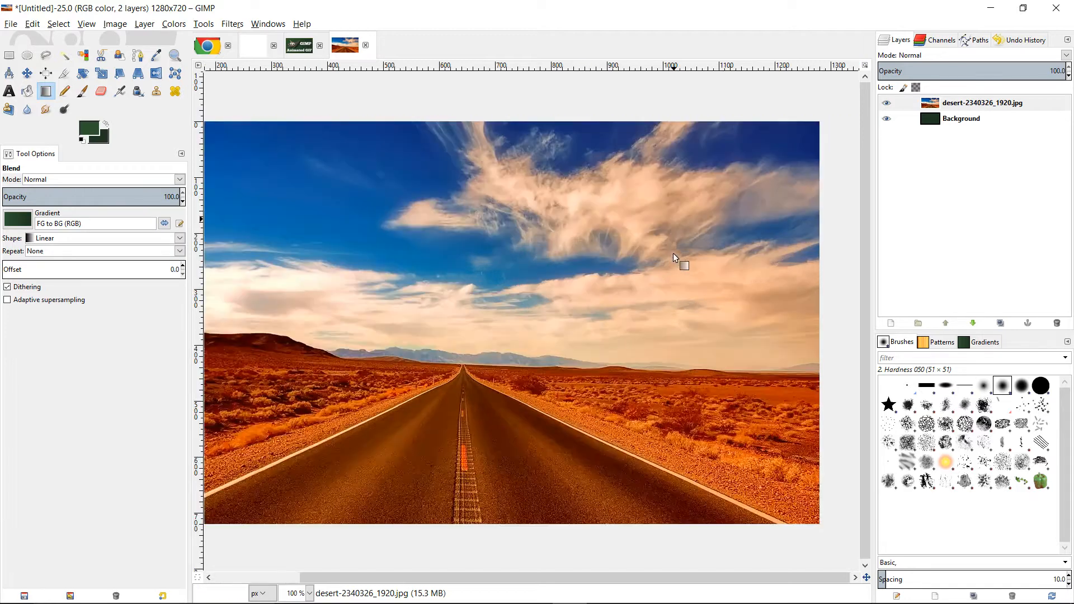
drag(763, 579, 728, 576)
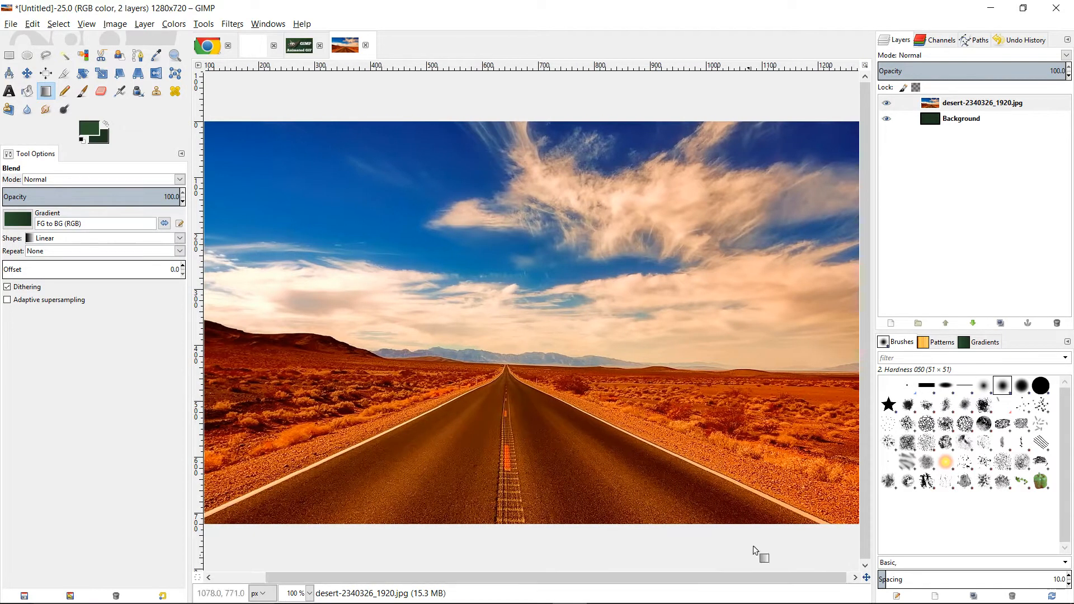
key(minus)
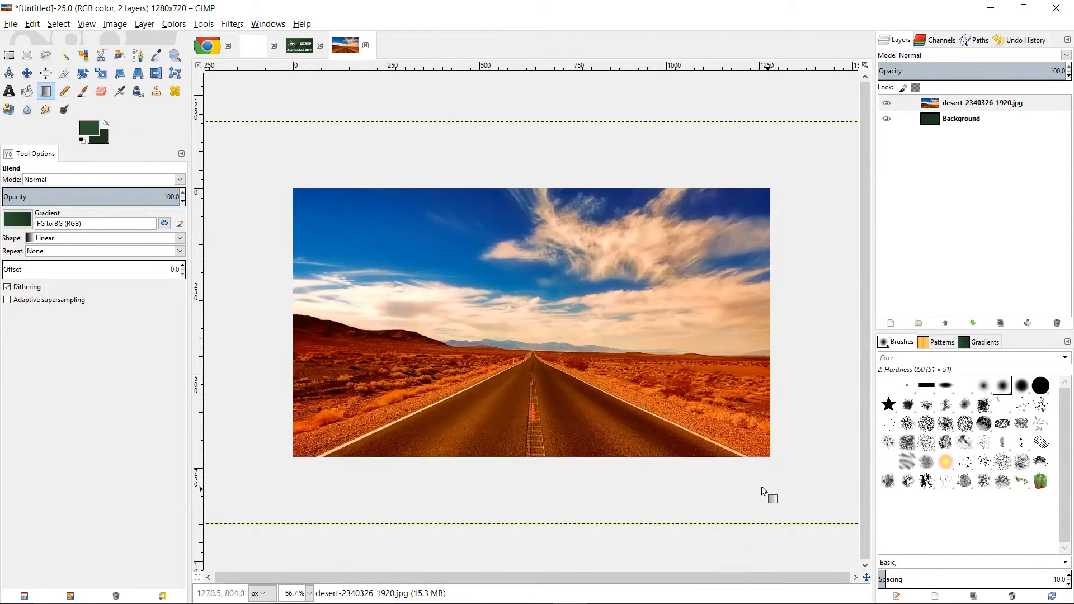
Set the foreground color to white (ffffff) and add a transparent 1280 x 720 px layer above the desert photo
click(92, 131)
drag(66, 102, 102, 164)
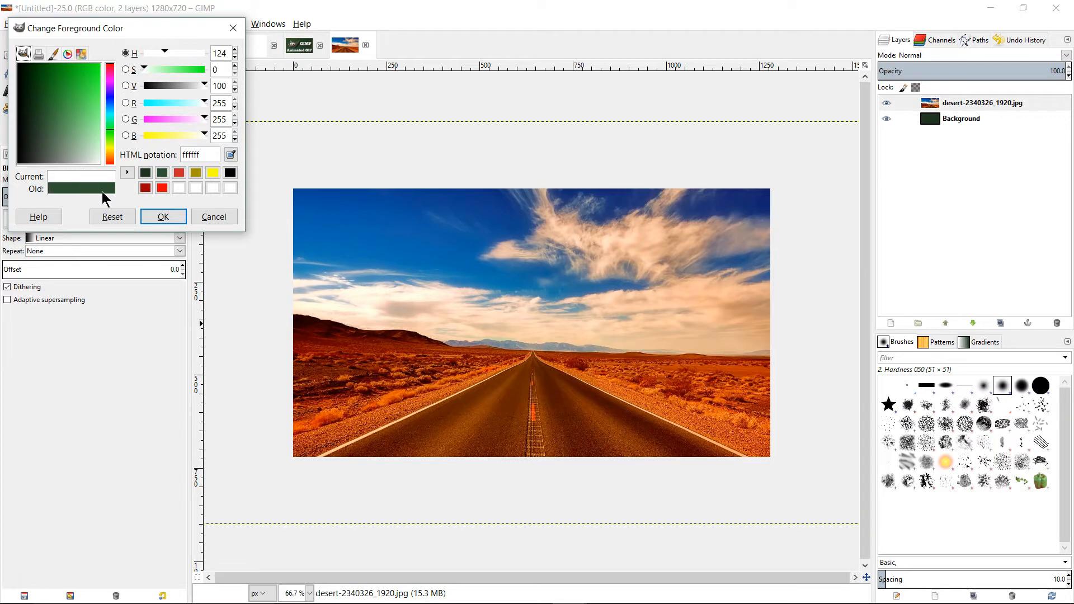
click(159, 216)
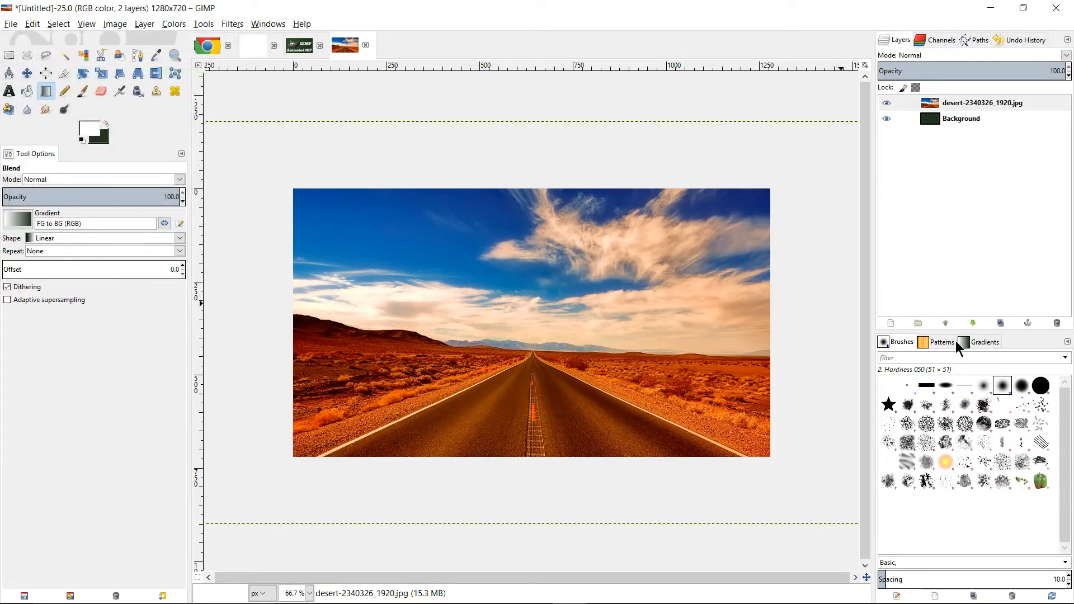
click(891, 323)
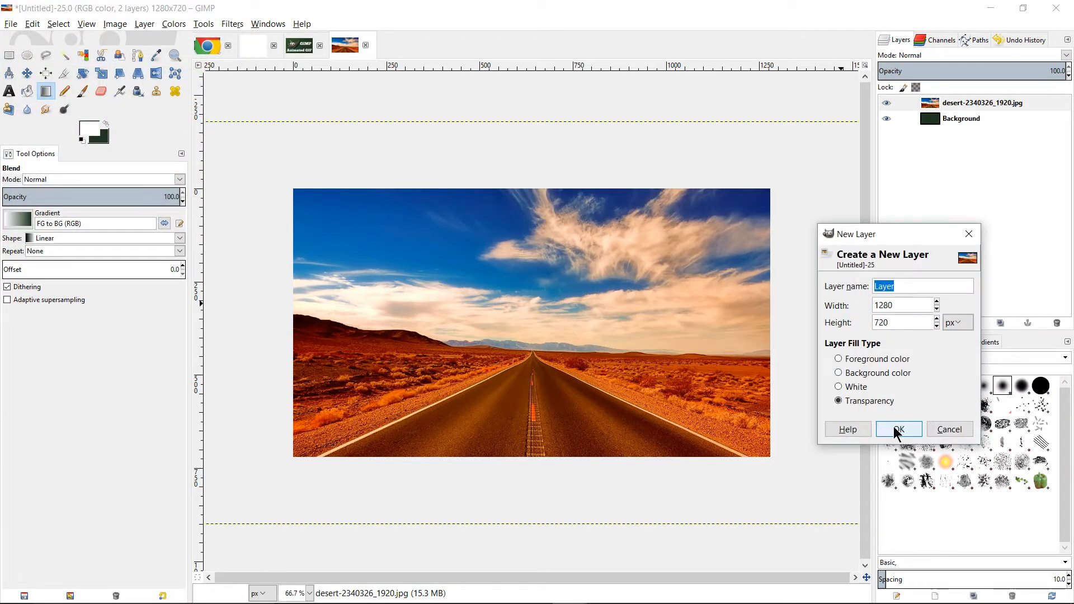
click(897, 429)
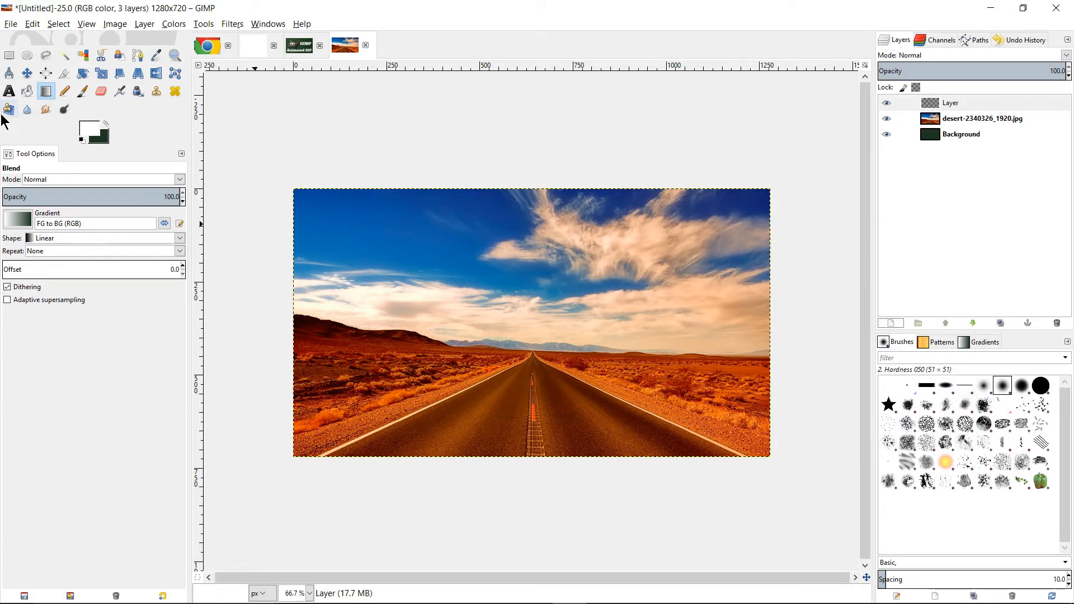
Set the Text tool's size to 150 px and start a text in the blue sky area of the photo
click(8, 92)
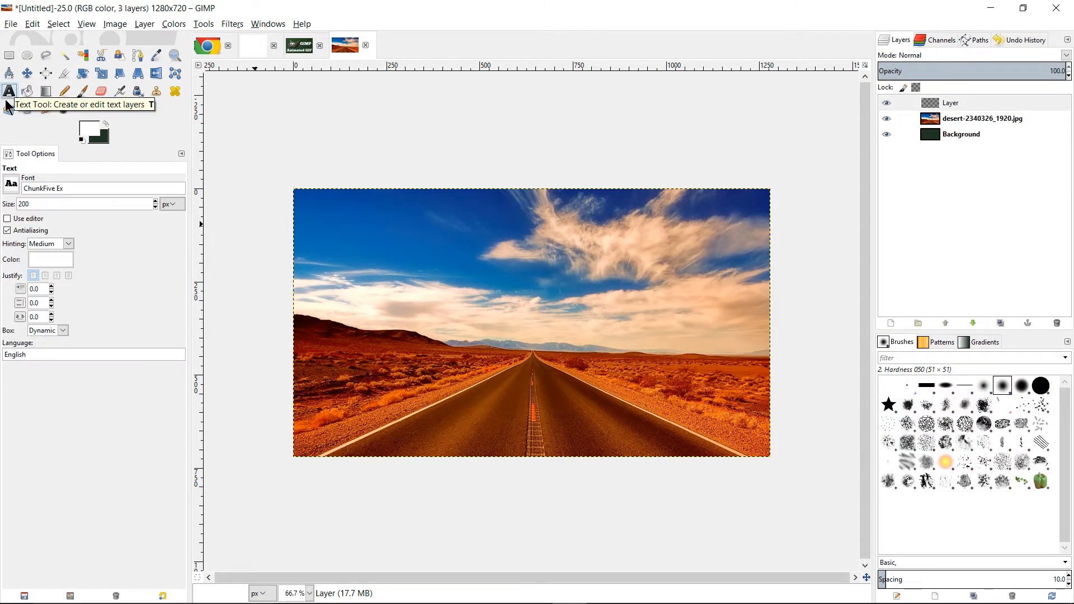
triple_click(65, 188)
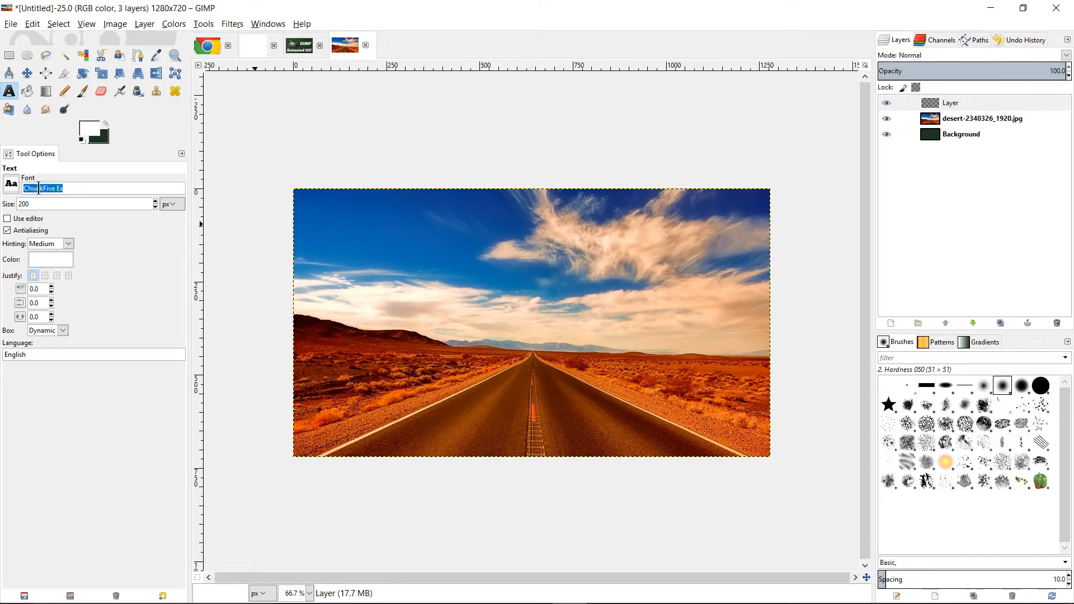
click(97, 186)
text(150)
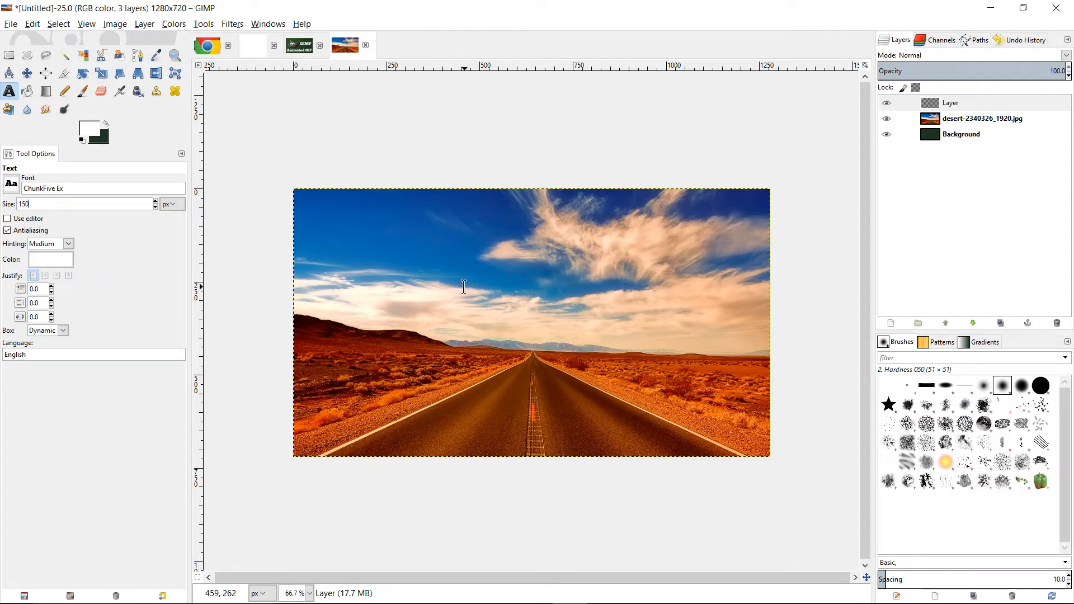
click(351, 239)
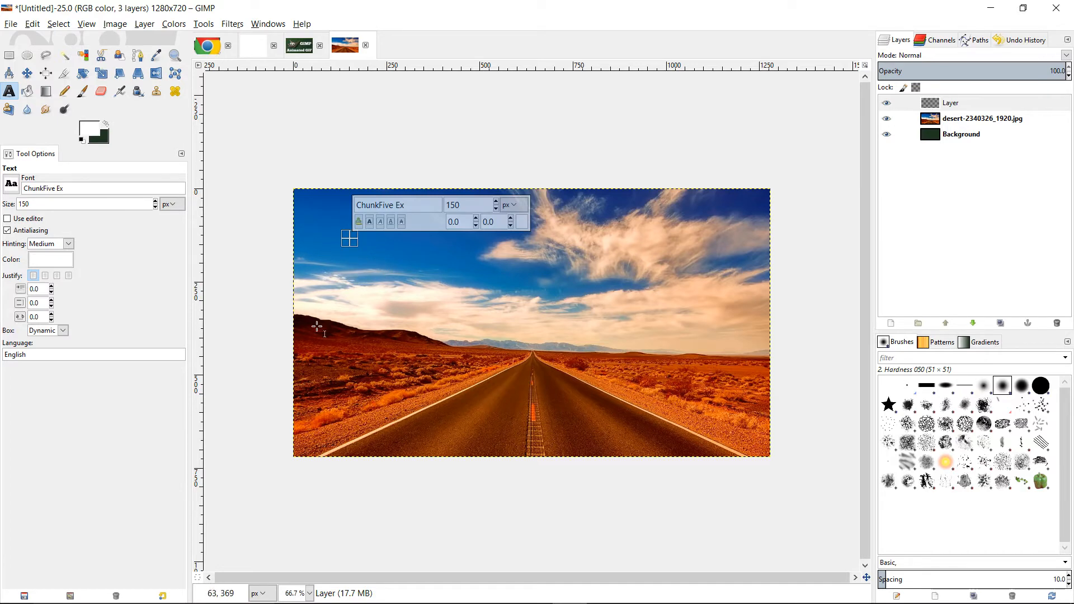
Switch to the browser and copy the Dune quote "The spice extends life. The spice expands consciousness." from Quotes.net
key(alt+Tab)
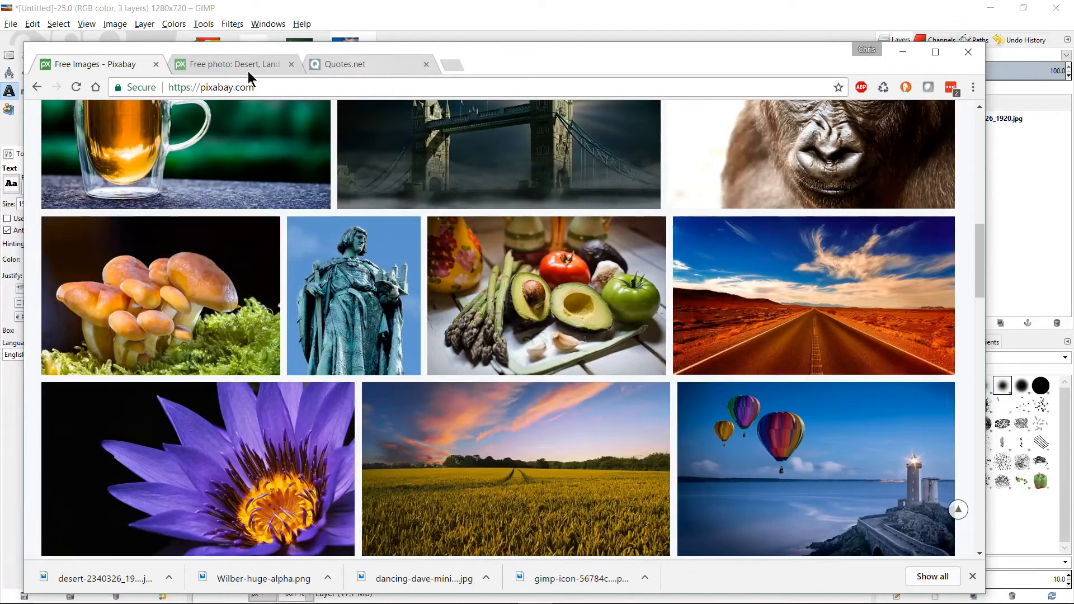
click(335, 65)
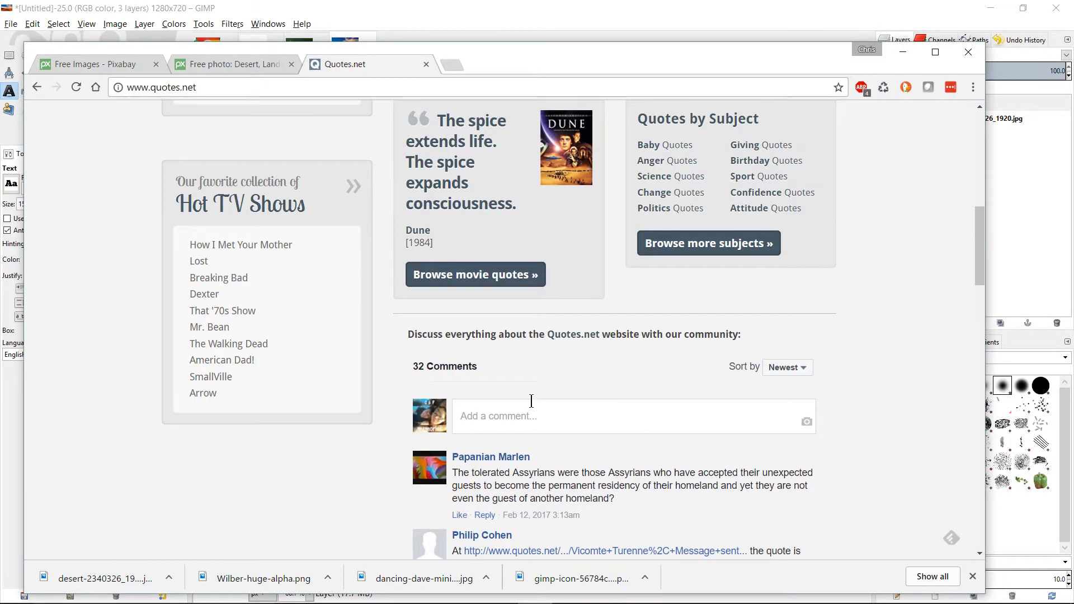
scroll(629, 427, down, 2)
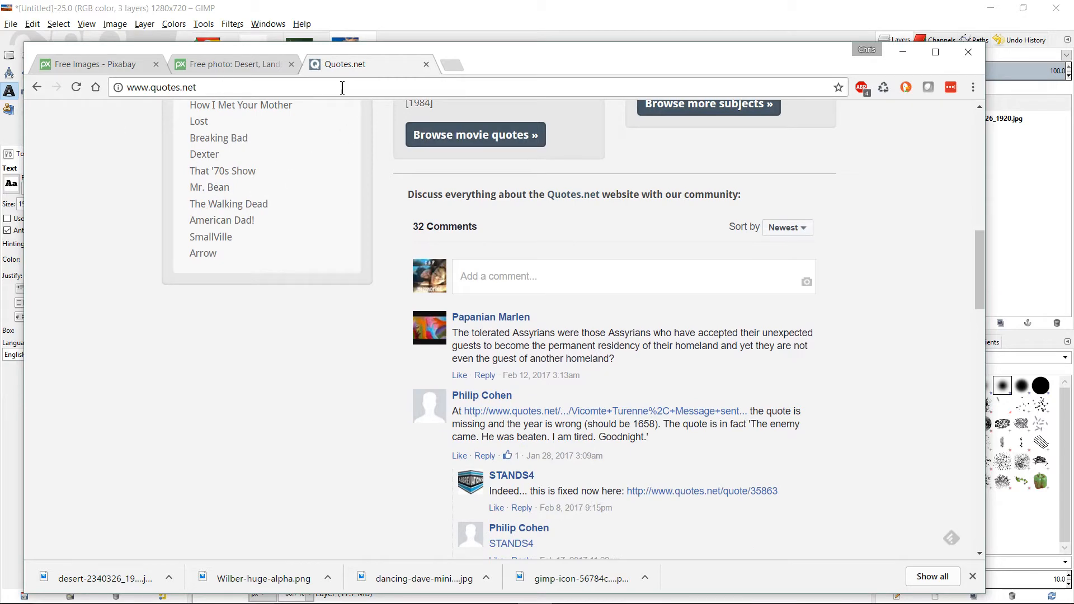
scroll(569, 193, down, 2)
scroll(570, 207, up, 7)
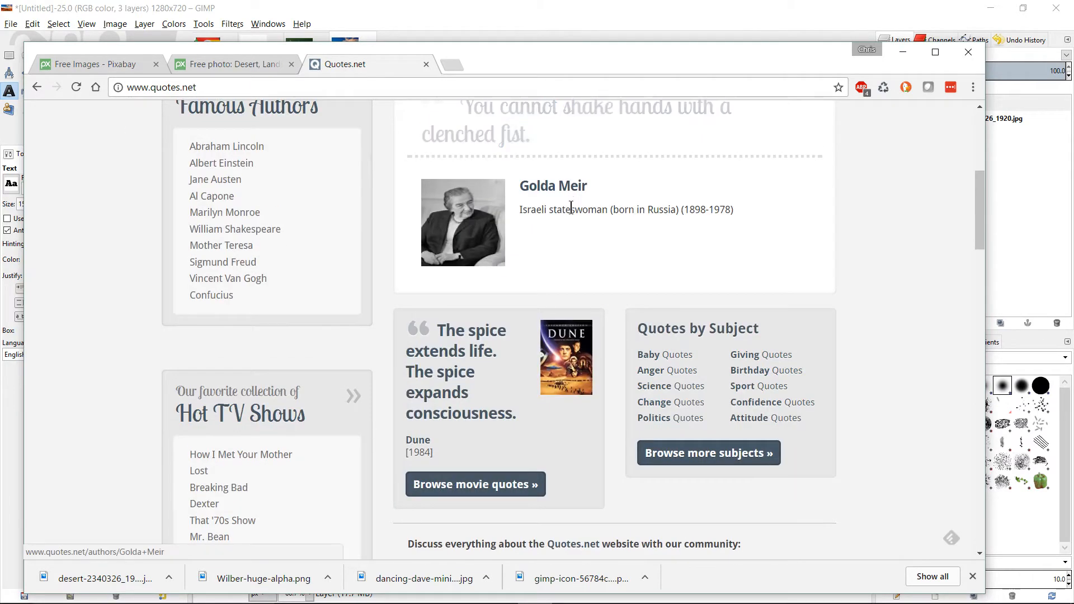
drag(525, 442, 438, 356)
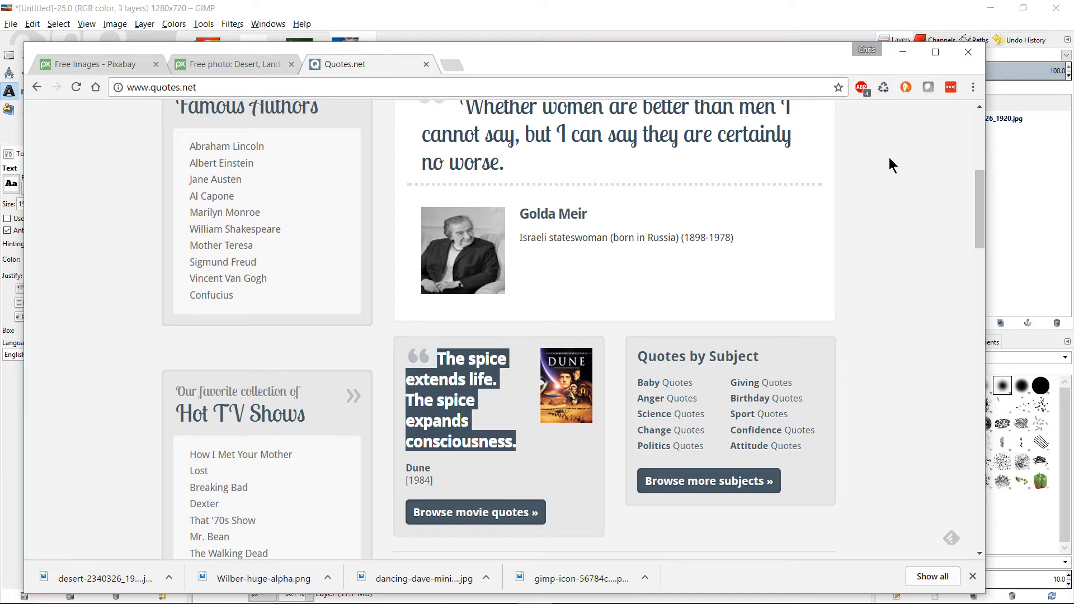
Return to GIMP and paste the copied Dune quote as text over the sky in the desert photo
click(910, 53)
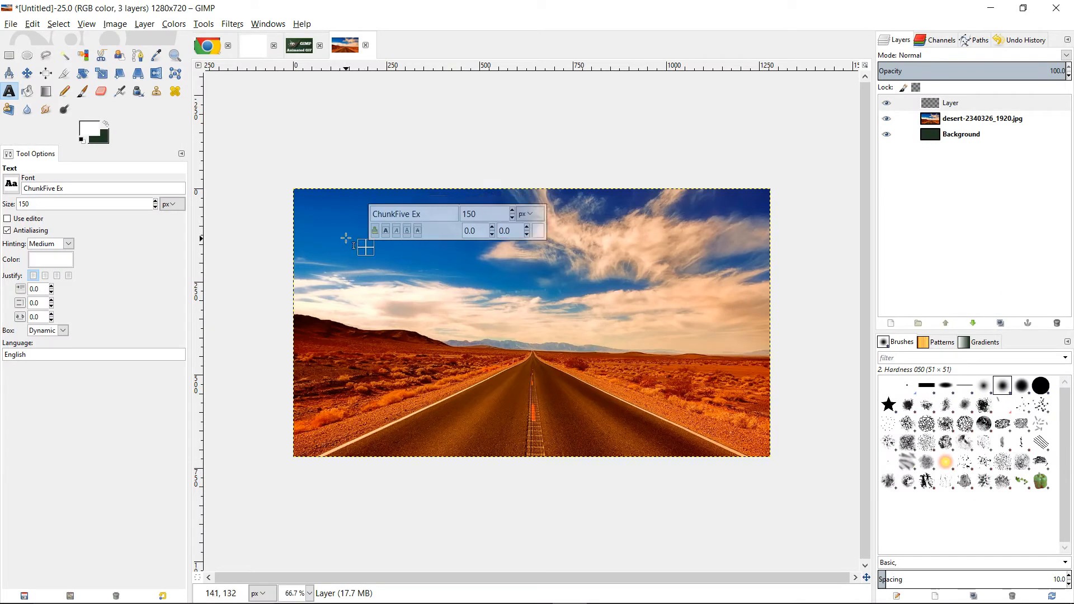
click(347, 234)
key(ctrl+v)
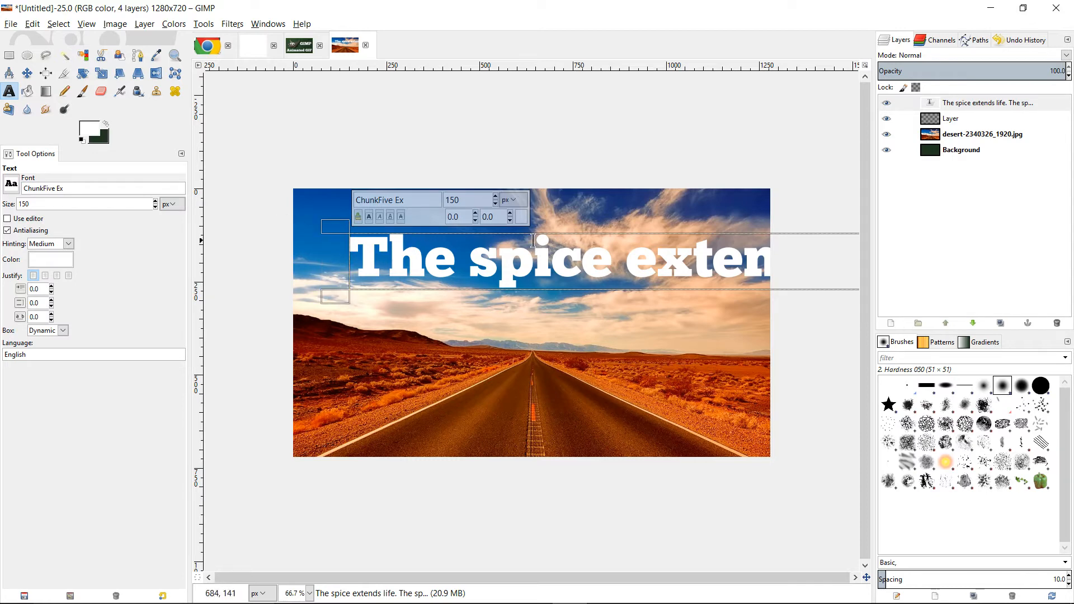
Set the font size of the whole Dune quote to 100 px
triple_click(413, 265)
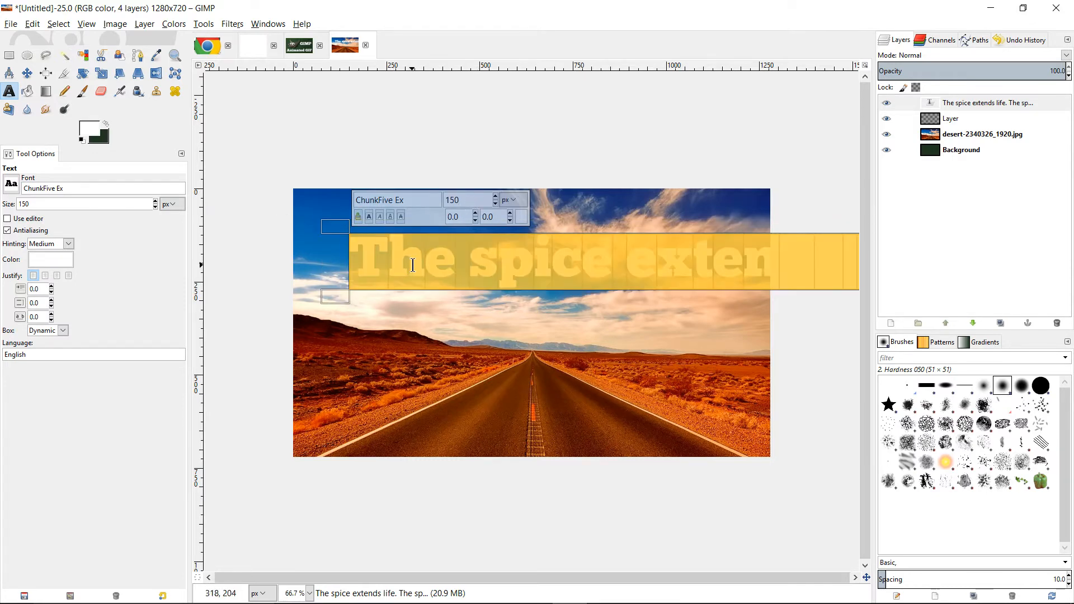
click(479, 192)
click(472, 192)
click(423, 255)
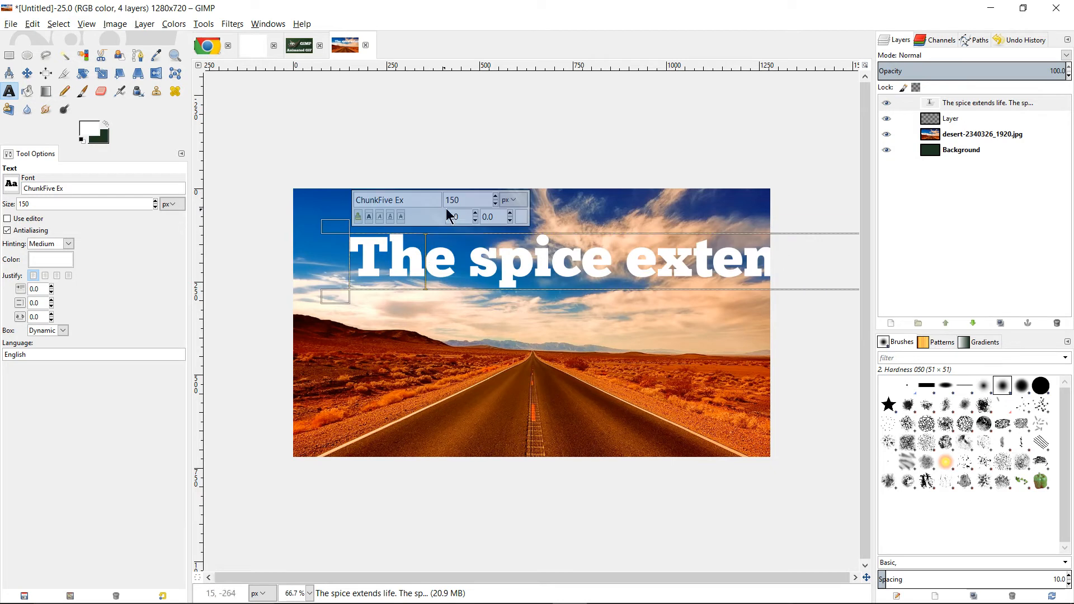
key(ctrl+a)
double_click(468, 200)
text(100)
key(Return)
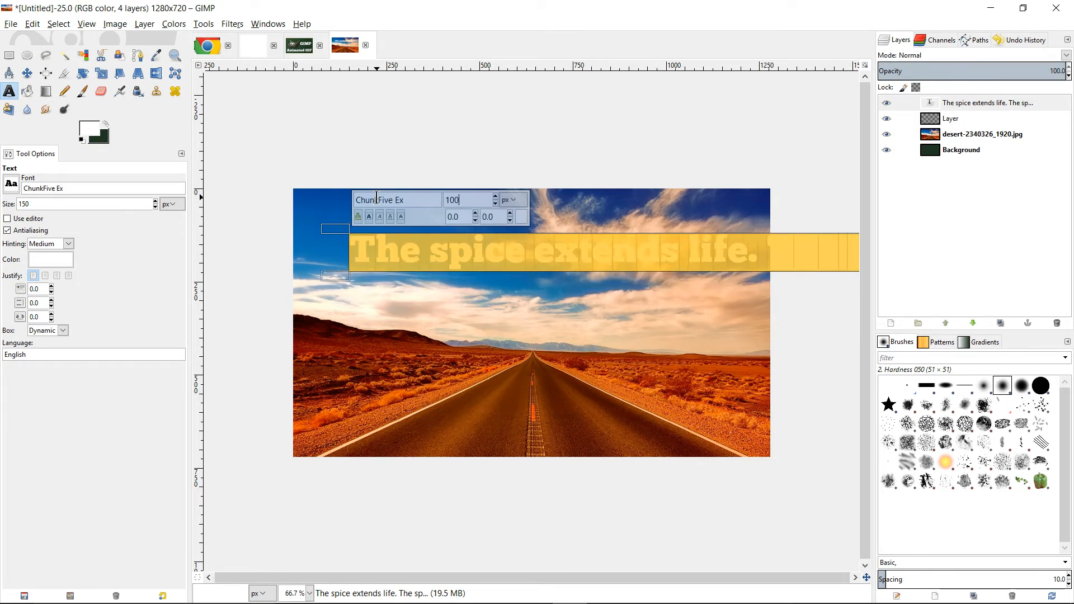
Break the quote into two lines after "The spice extends life." and switch to the Move tool
click(772, 250)
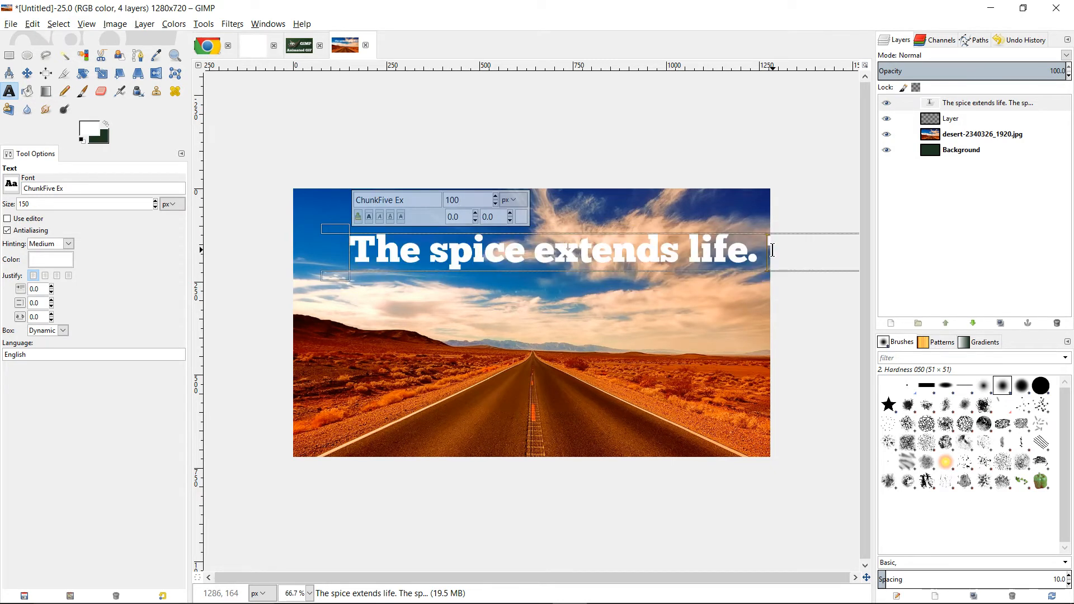
key(Return)
click(27, 73)
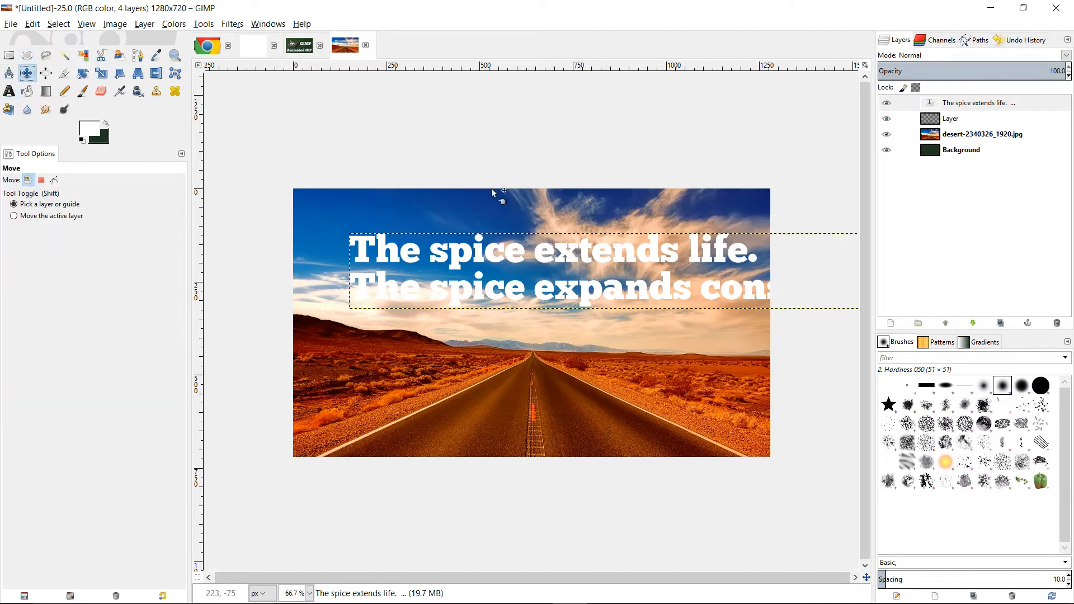
Move the quote up toward the image's left edge and center-justify its two lines
drag(626, 249, 576, 230)
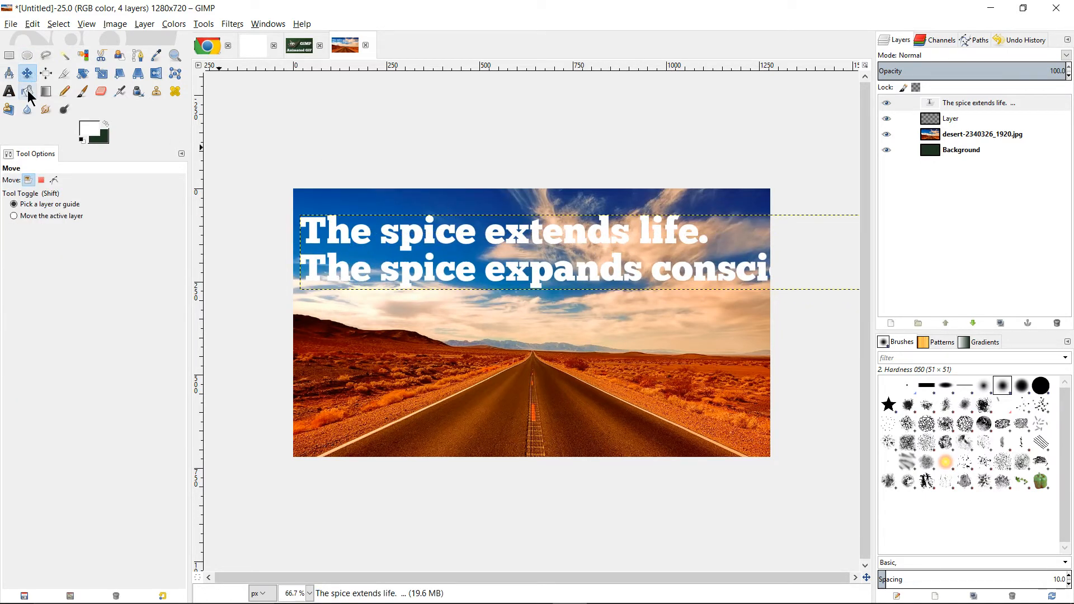
click(9, 91)
click(485, 227)
key(ctrl+a)
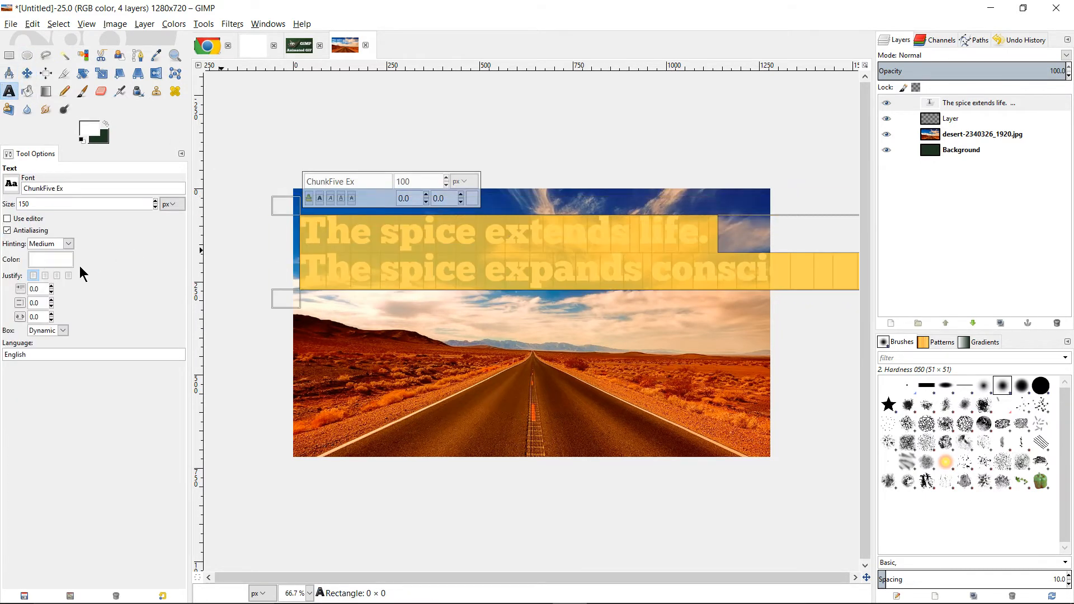
click(57, 276)
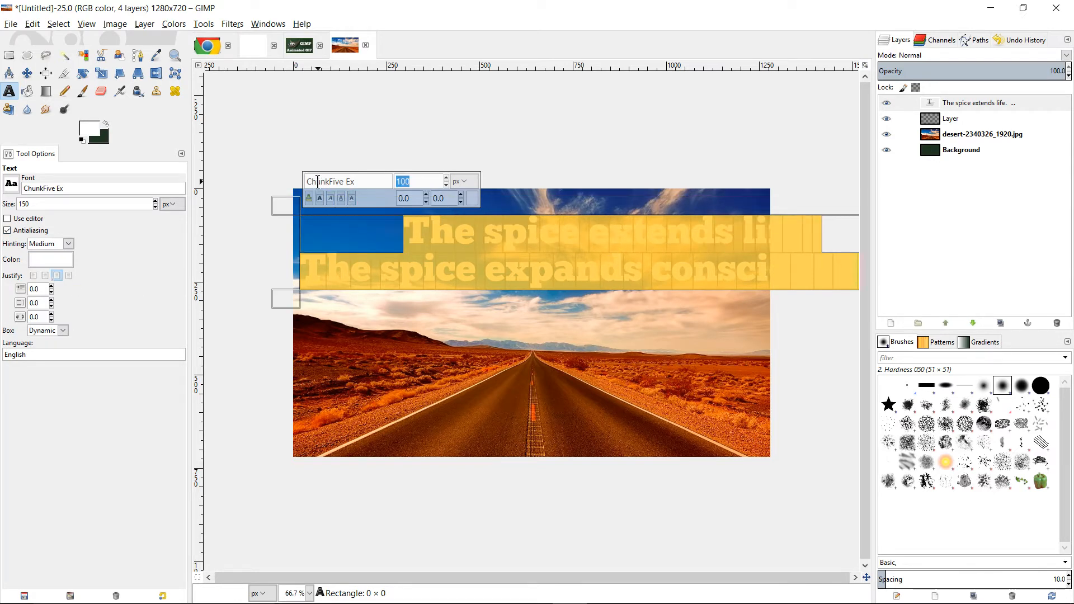
Reduce the font size of the whole quote, trying 75 px before settling on 70 px
text(75)
drag(414, 182, 366, 179)
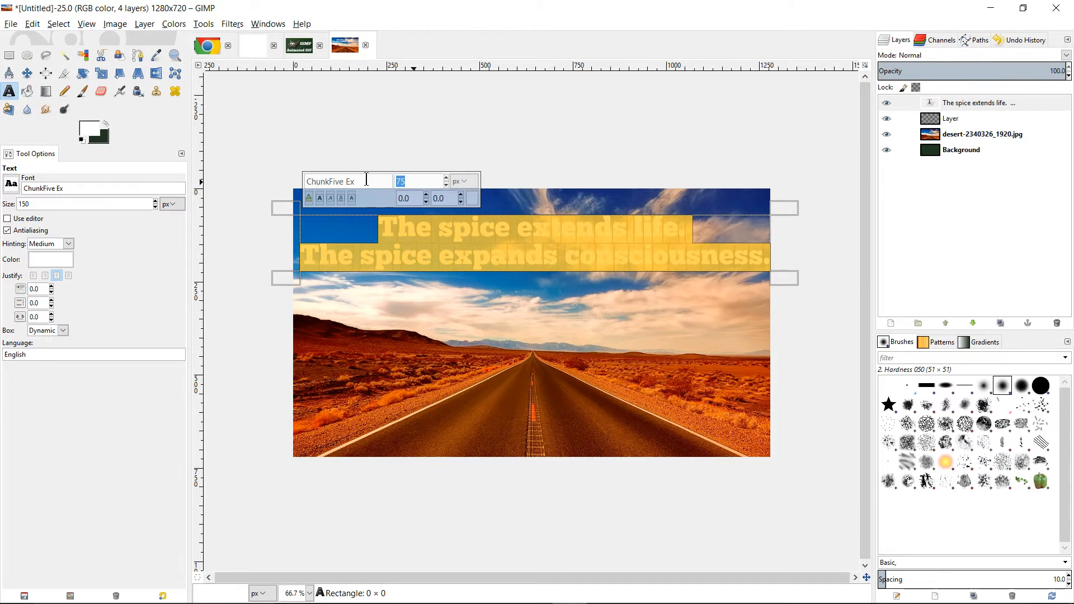
text(70)
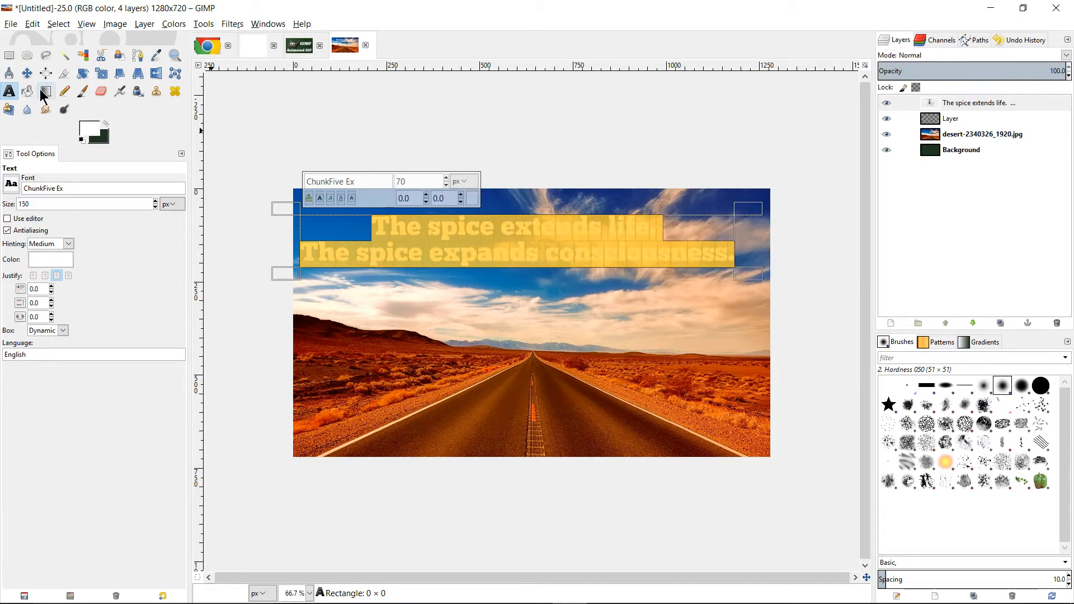
Add a vertical guide at 50 percent of the image width and center the quote on it
click(124, 24)
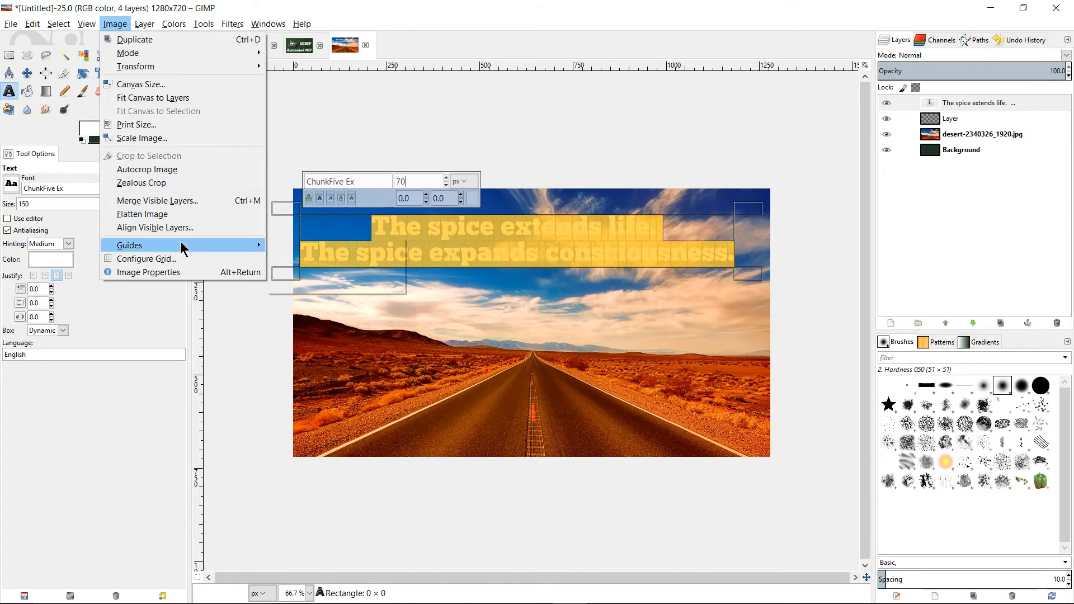
mouse_move(180, 244)
click(288, 245)
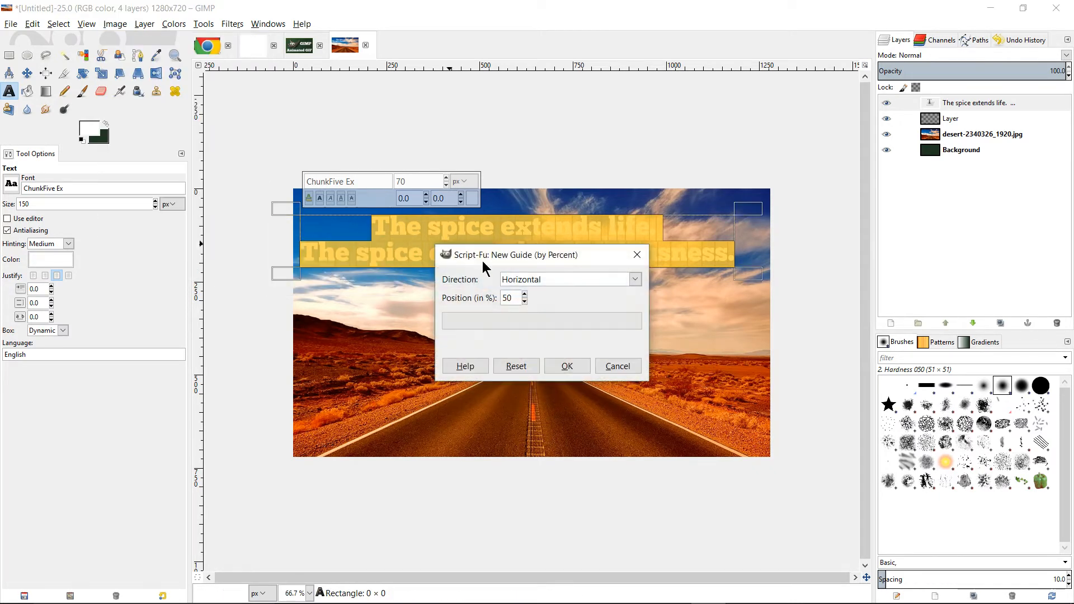
click(546, 279)
click(545, 311)
click(570, 367)
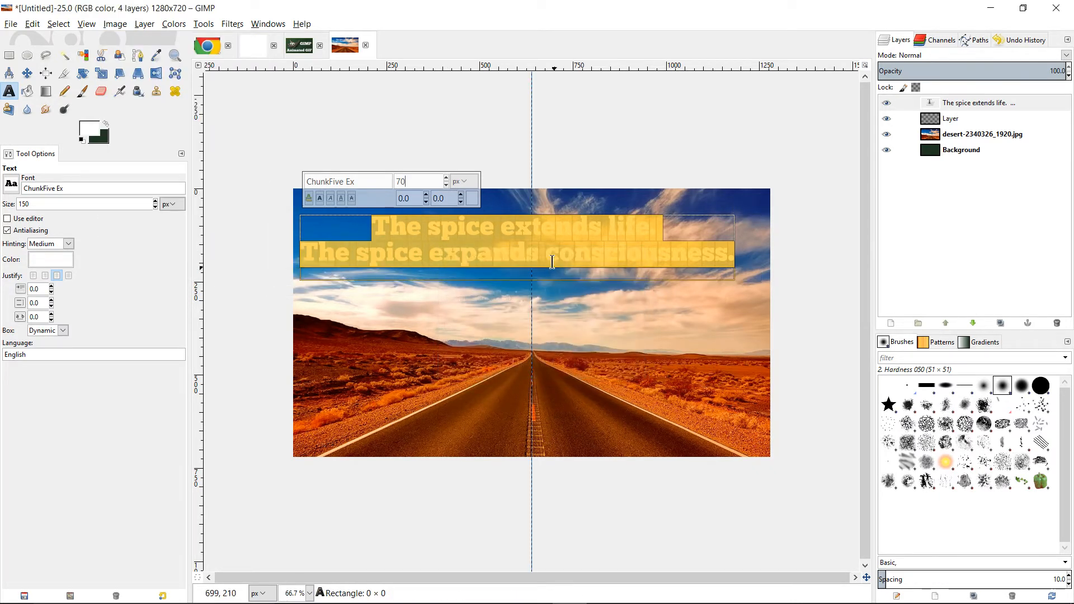
key(m)
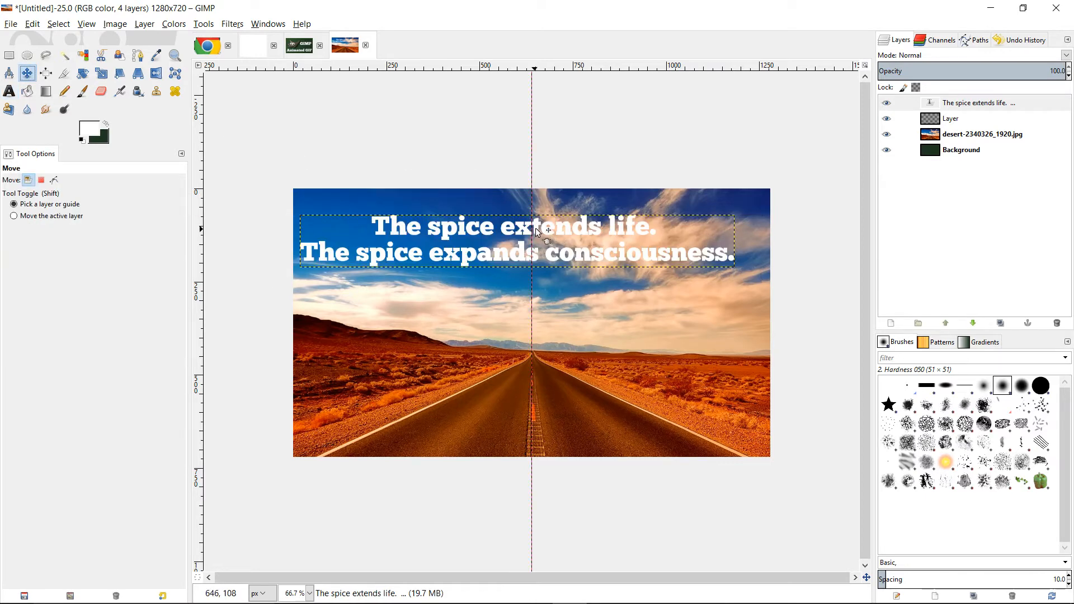
drag(537, 227, 553, 235)
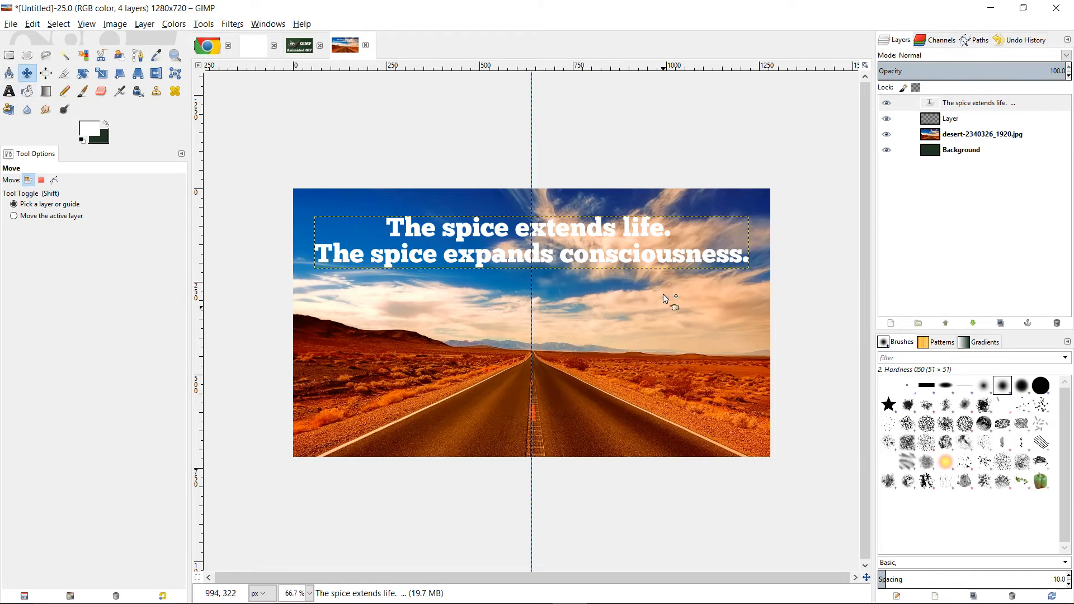
Switch to the browser, copy the "Dune [1984]" attribution below the quote on Quotes.net, and return to GIMP
key(alt+Tab)
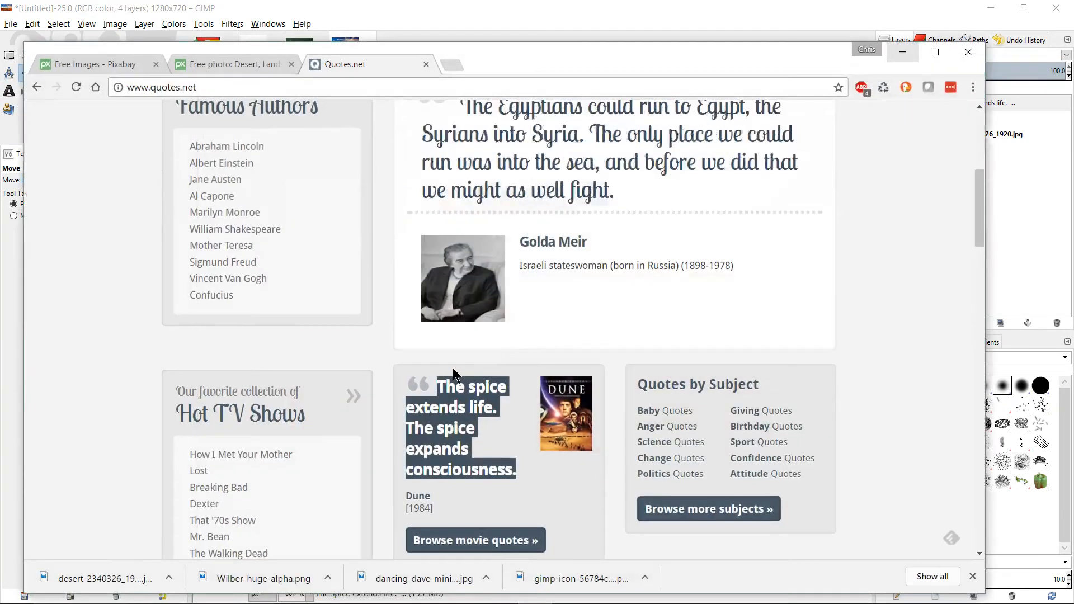
click(491, 515)
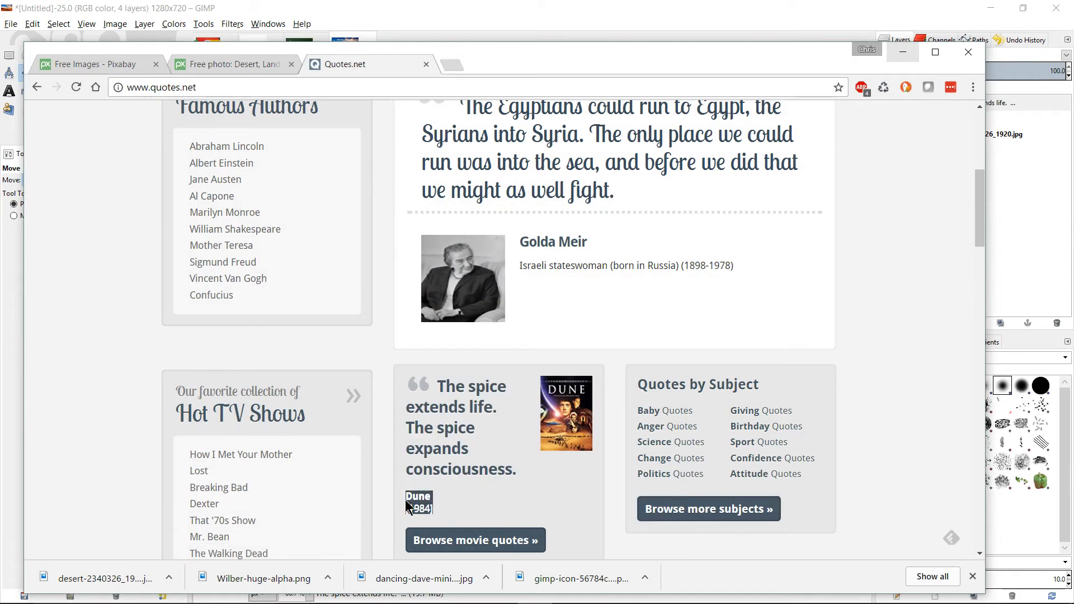
key(alt+Tab)
Paste the copied Dune attribution as new 100 px text below the right half of the quote
click(11, 92)
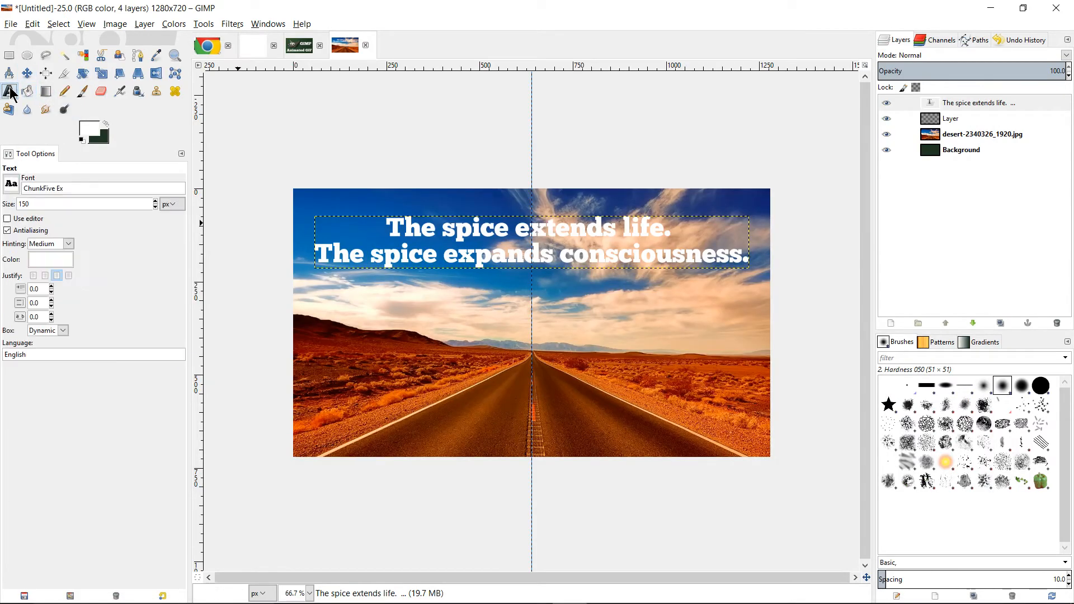
drag(38, 200, 1, 199)
text(6)
click(584, 305)
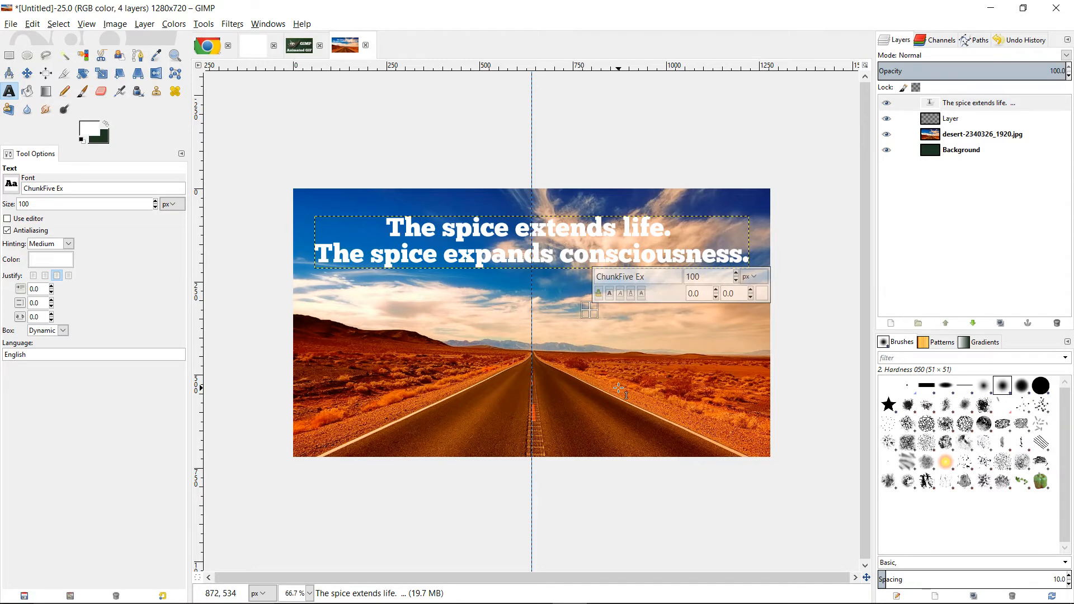
text(Dune R1984k)
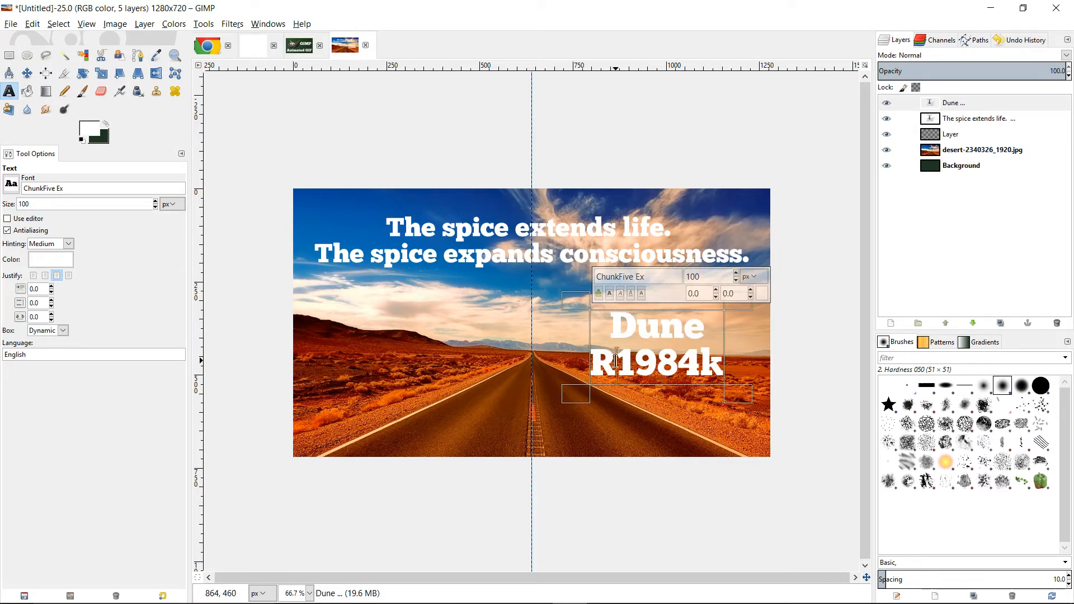
Replace the characters around the year so it reads "- 1984 -", and move the attribution up closer to the quote
key(BackSpace)
text(-)
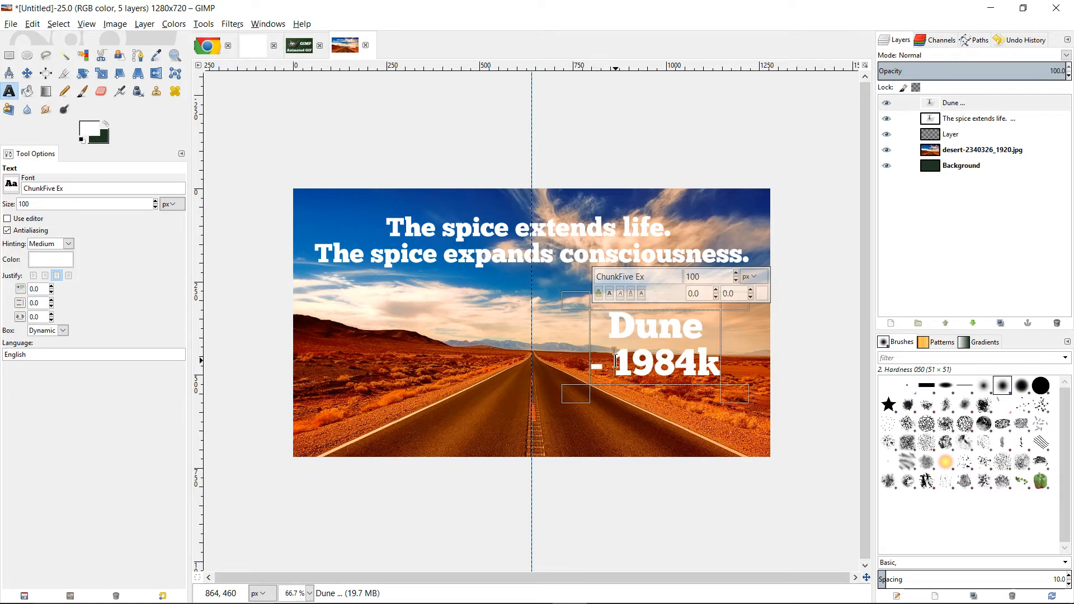
key(End)
key(BackSpace)
text(-)
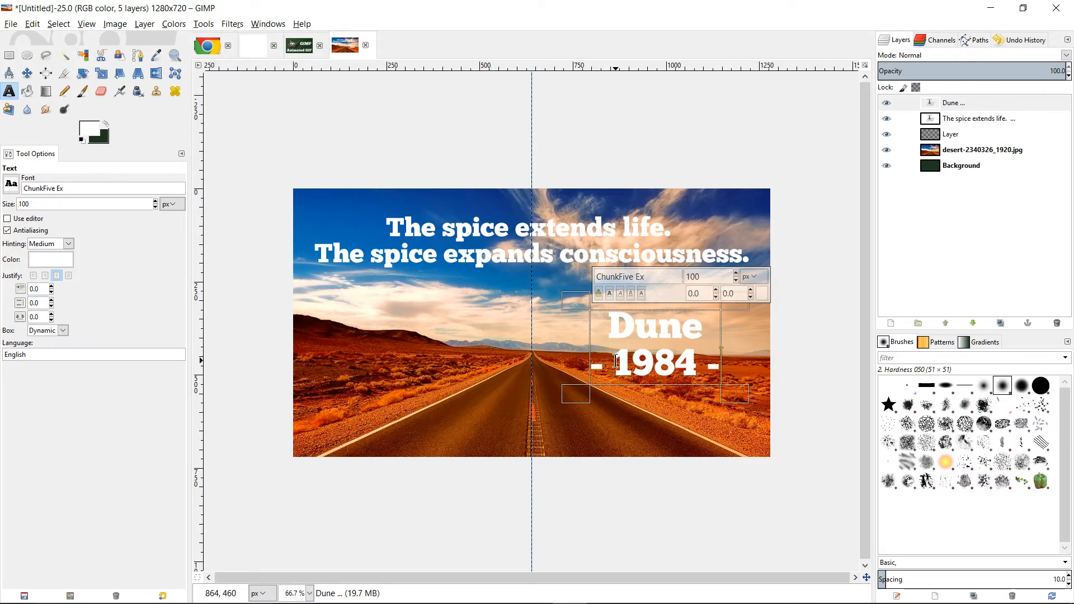
click(27, 73)
drag(676, 332, 664, 308)
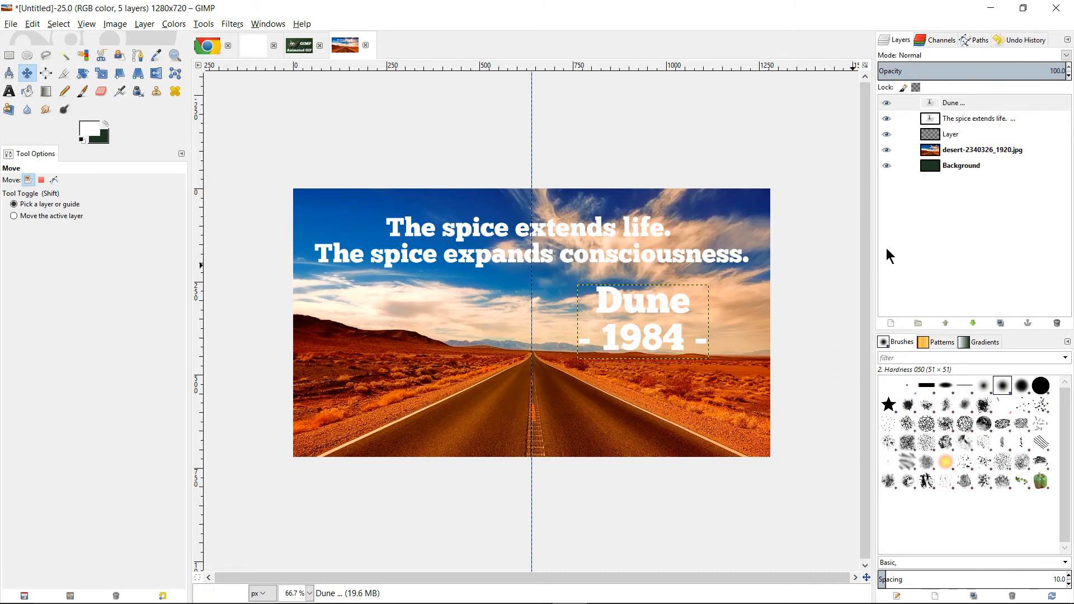
Set the foreground color to black (000000)
click(998, 122)
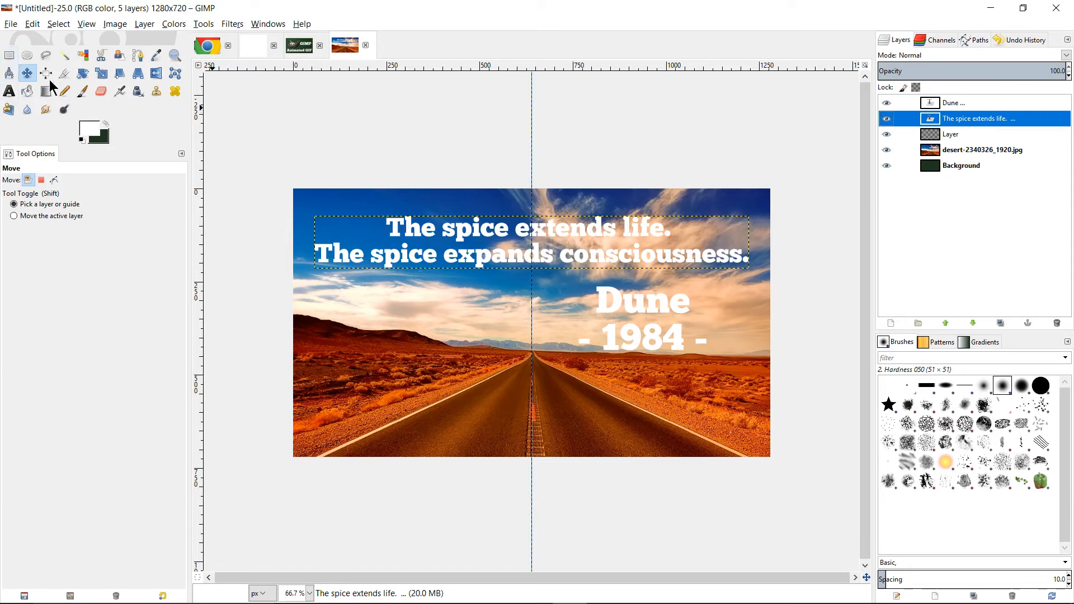
click(98, 132)
click(144, 169)
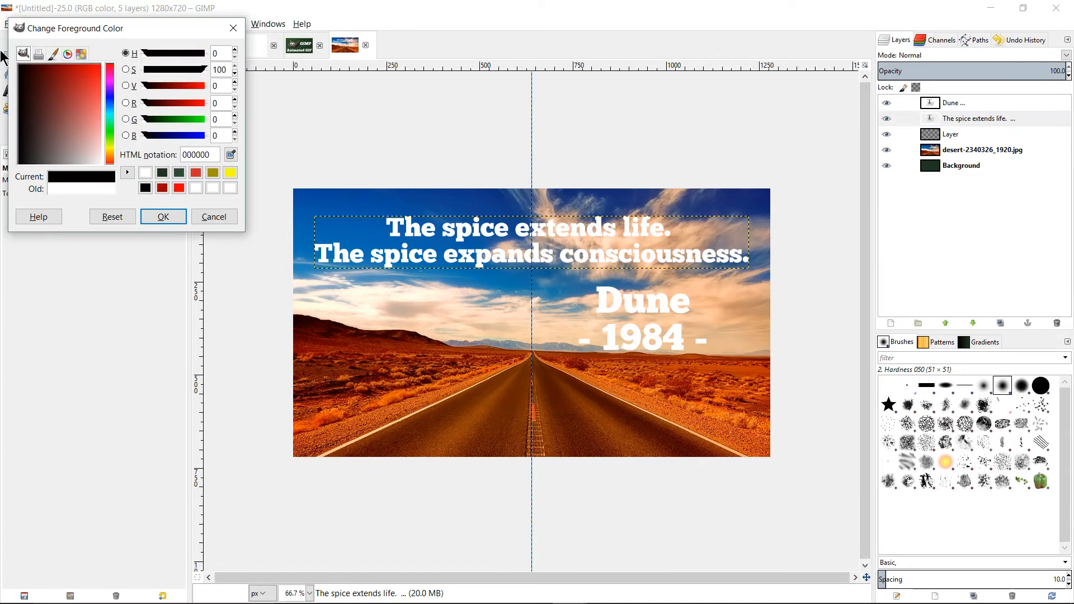
click(158, 214)
Select a band about 152 px tall across the image around the quote and fill it with black on the empty layer
click(13, 55)
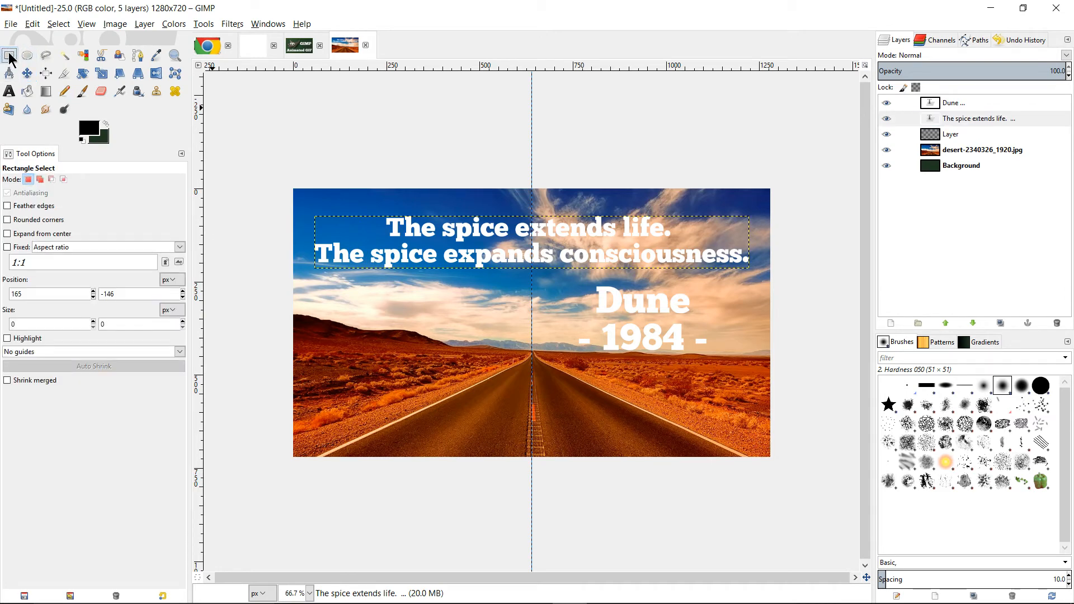
click(954, 137)
drag(276, 215, 777, 271)
click(27, 91)
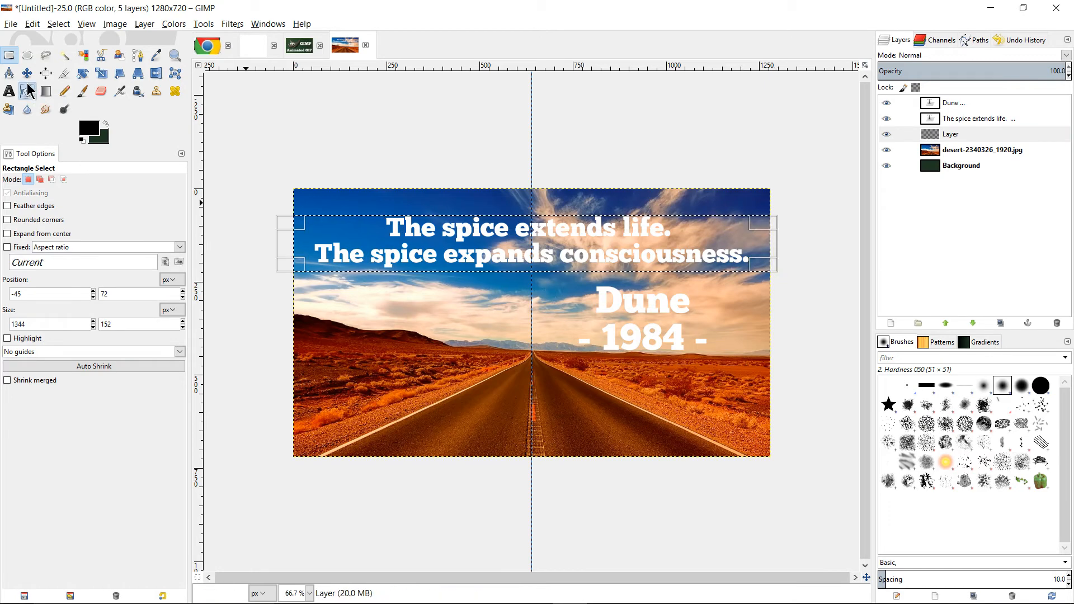
click(337, 233)
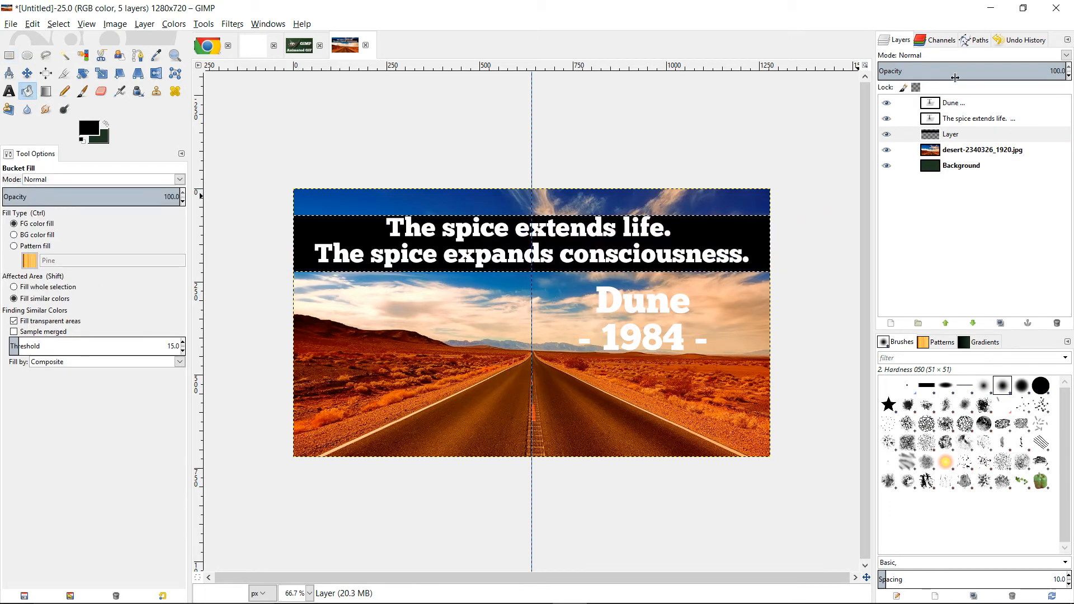
Lower the black band layer's opacity to about 31 and delete that layer
drag(957, 70, 934, 59)
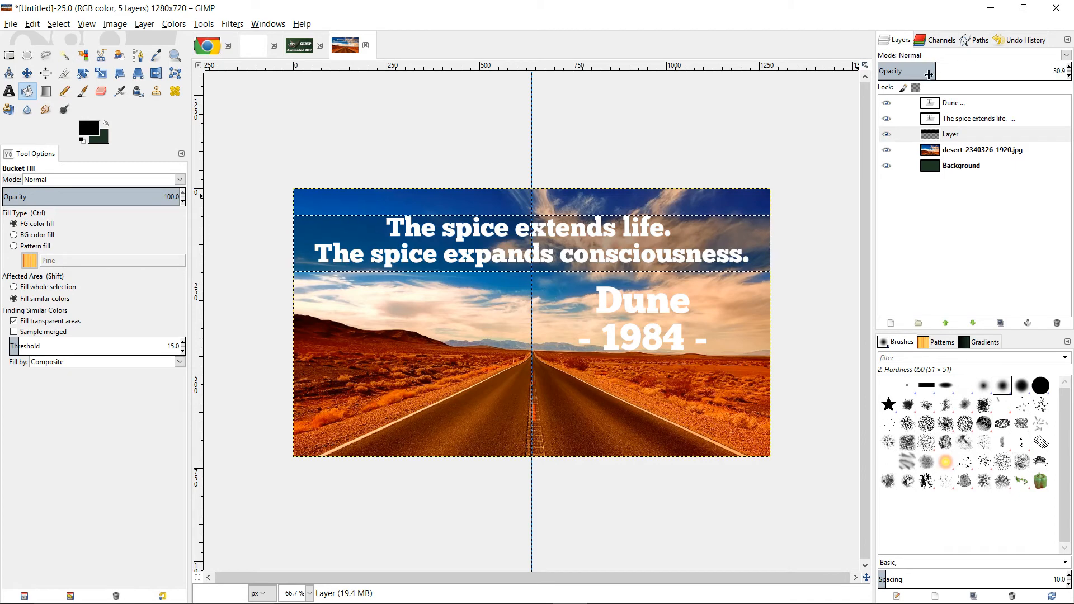
click(1057, 323)
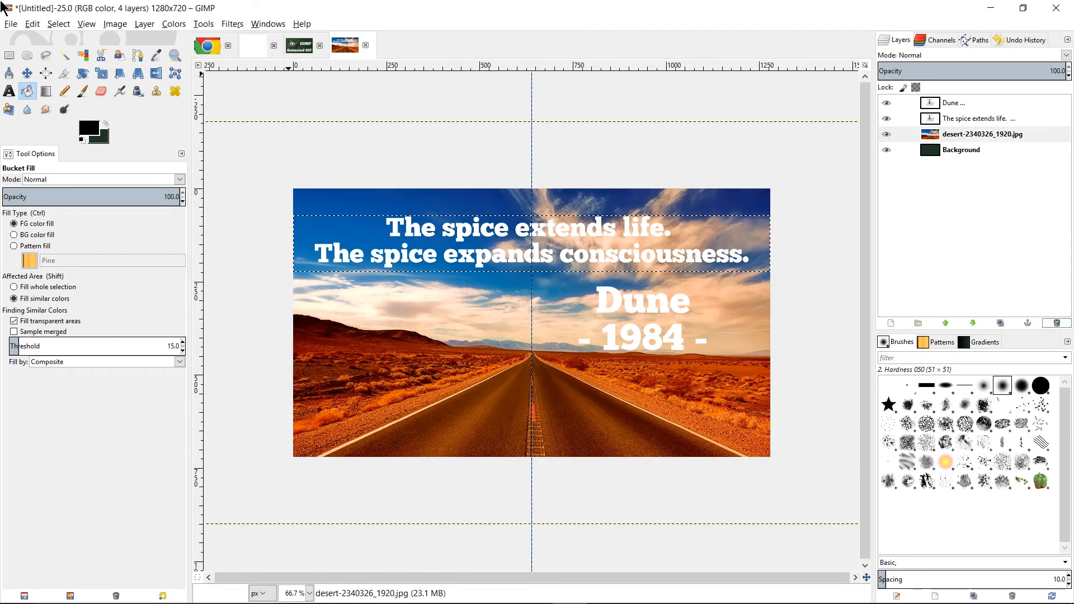
Create a selection from the alpha of the quote's text layer
click(9, 91)
click(594, 233)
click(606, 254)
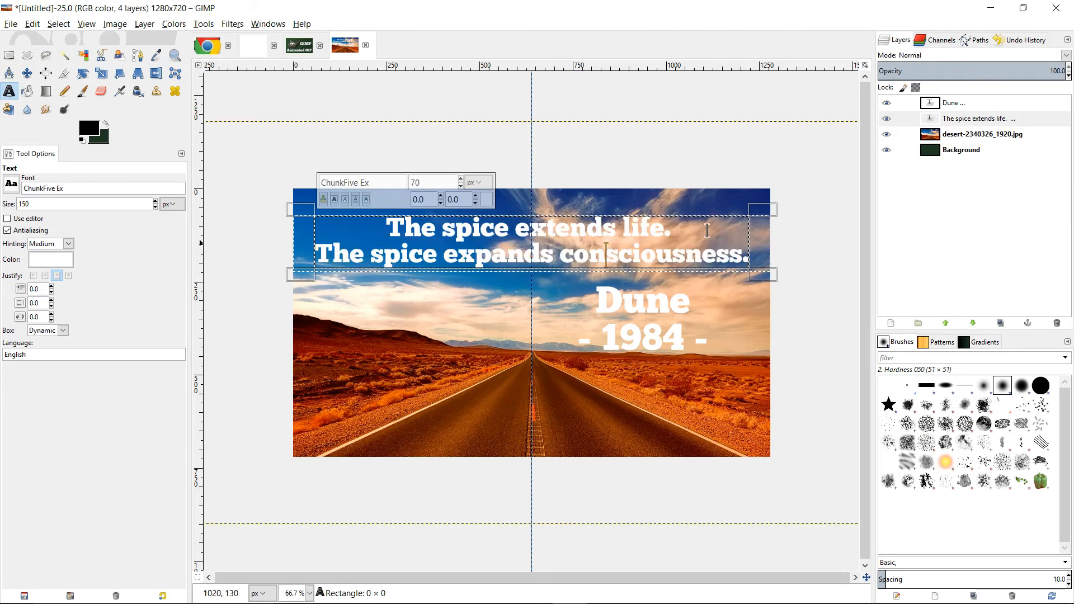
right_click(962, 116)
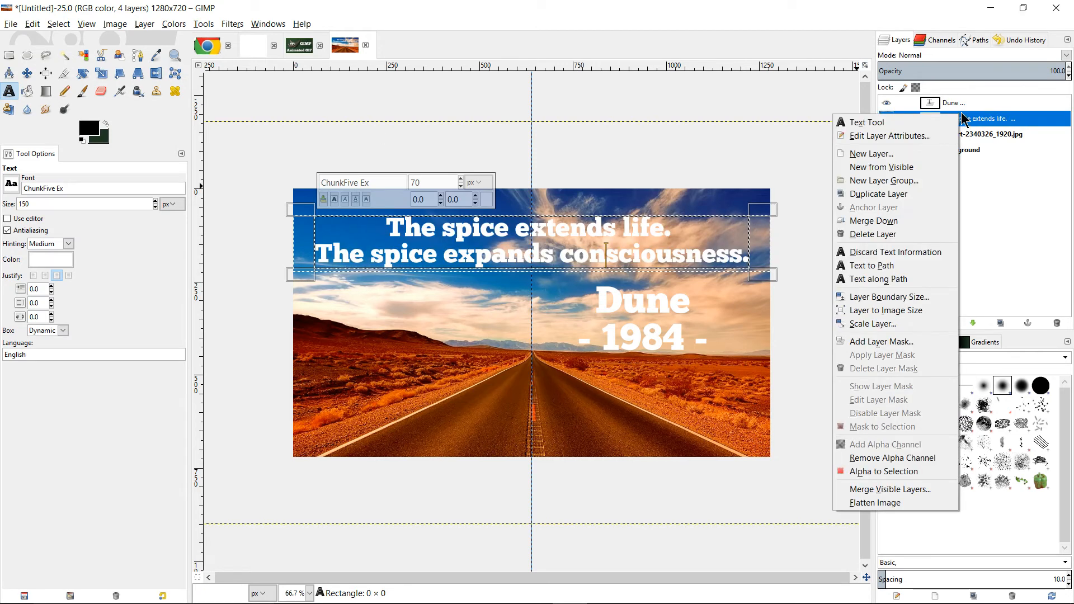
click(932, 473)
Apply a black drop shadow to the quote with 4 px offsets, blur radius 25 and opacity 80, and clear the selection
click(210, 24)
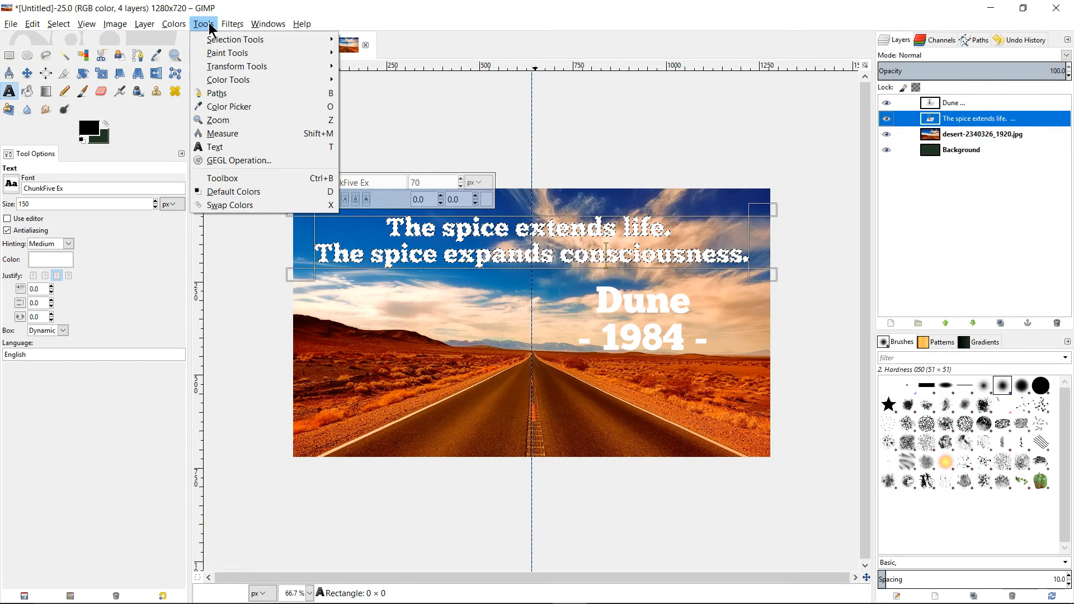
mouse_move(229, 24)
mouse_move(303, 140)
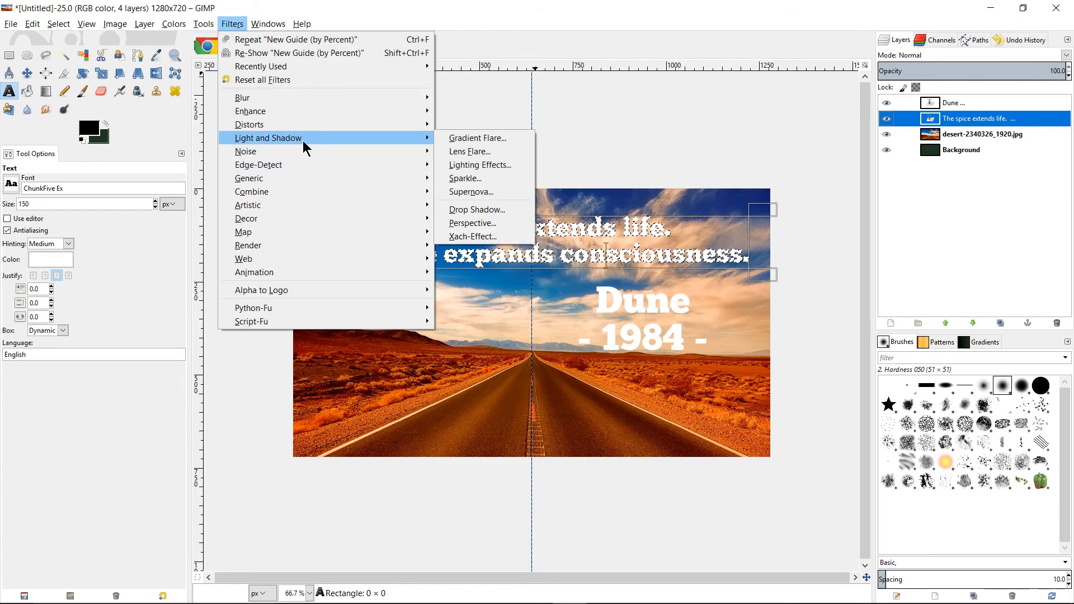
click(479, 208)
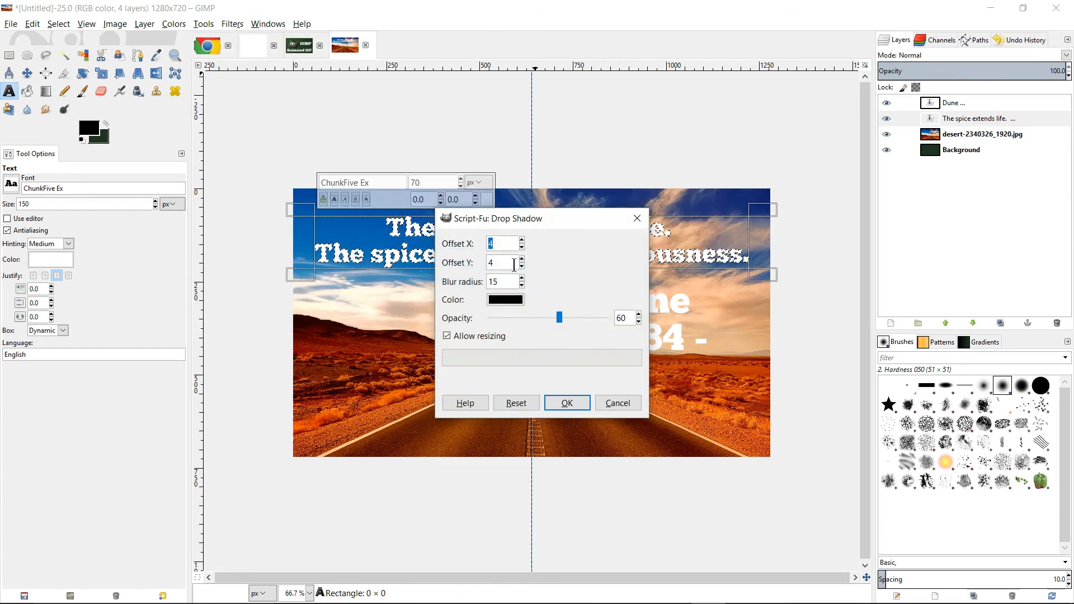
double_click(503, 283)
text(25)
drag(559, 317, 567, 317)
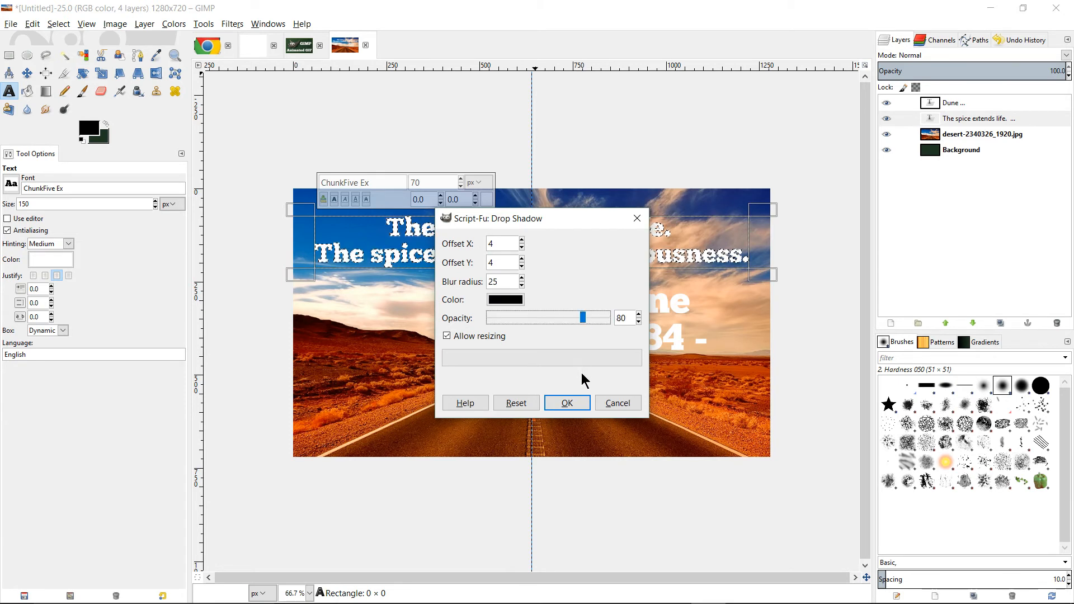
click(567, 403)
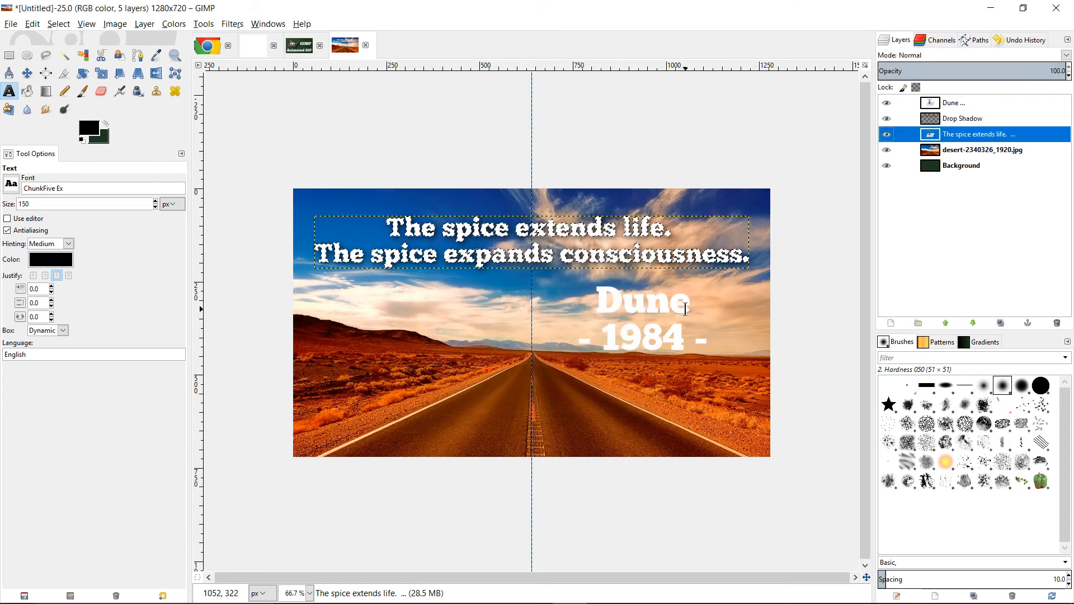
click(9, 55)
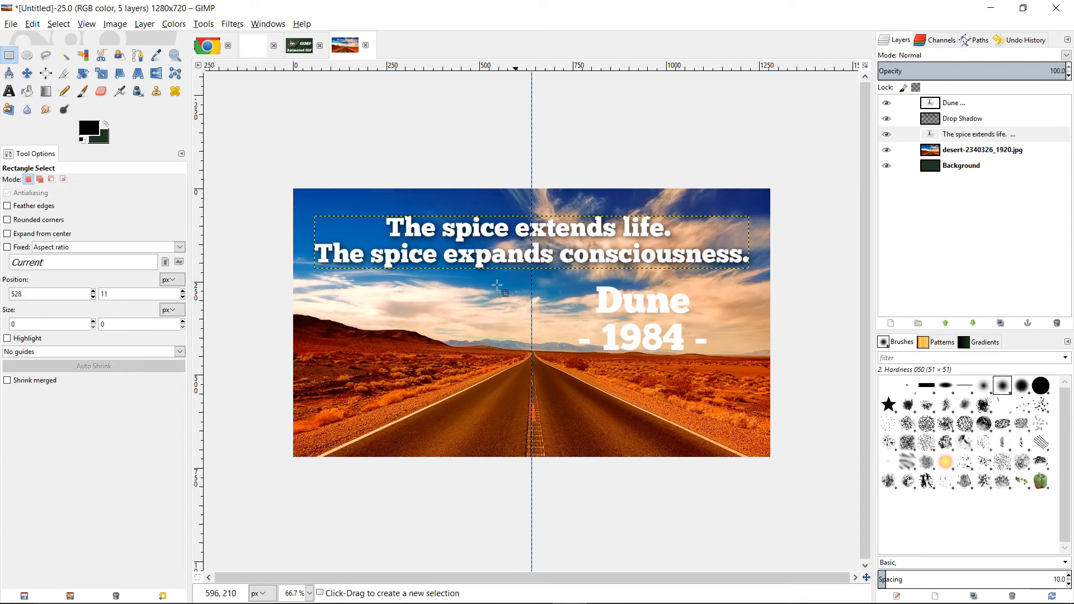
Apply the same drop shadow filter again to the "Dune - 1984 -" text layer and return to the Rectangle Select tool
click(9, 92)
click(689, 302)
key(ctrl+a)
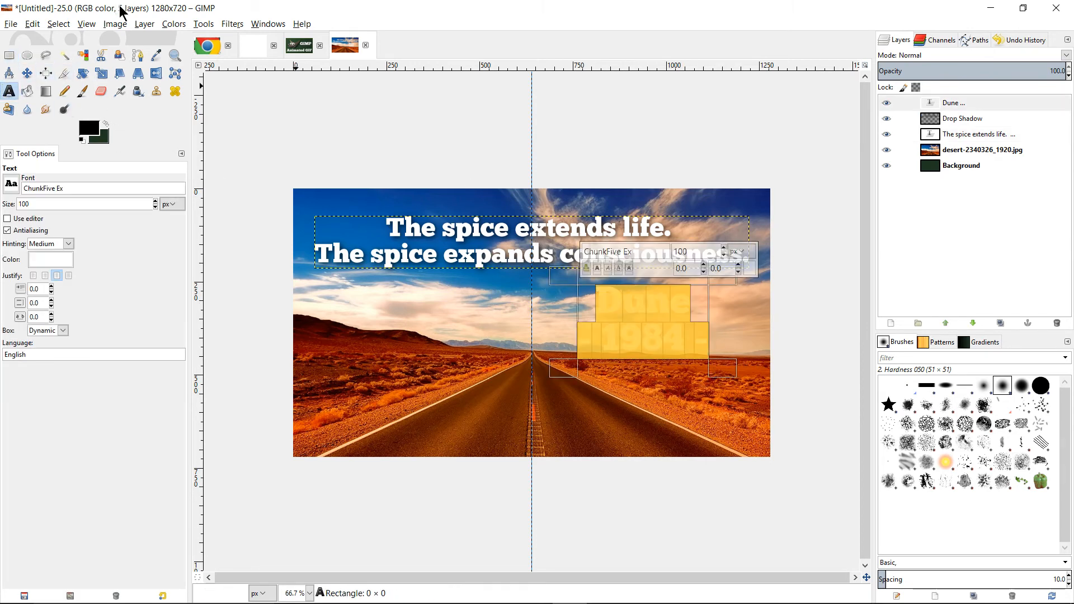
click(210, 26)
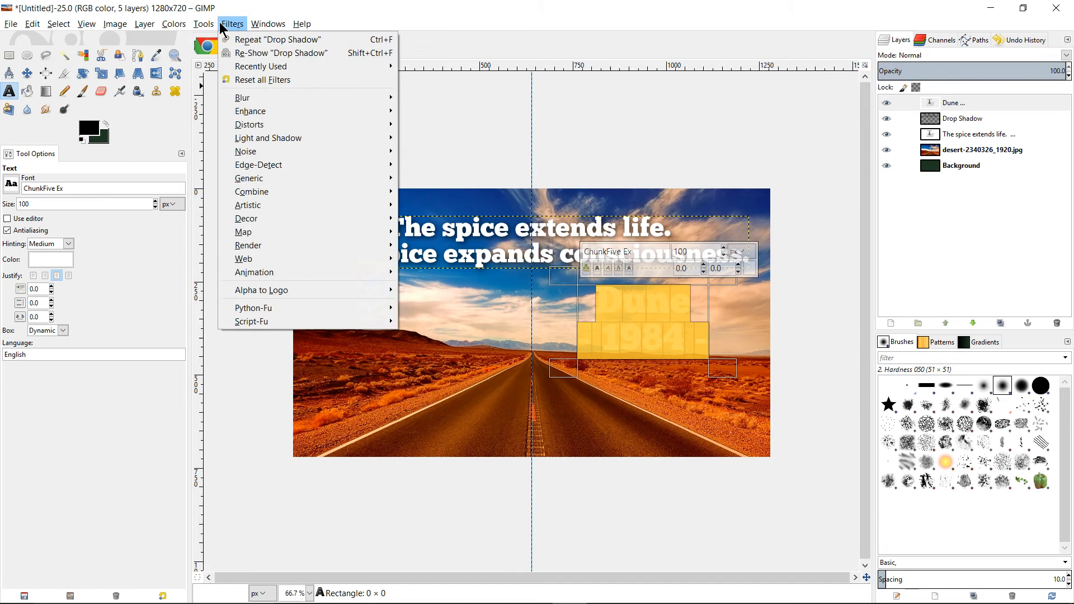
click(242, 41)
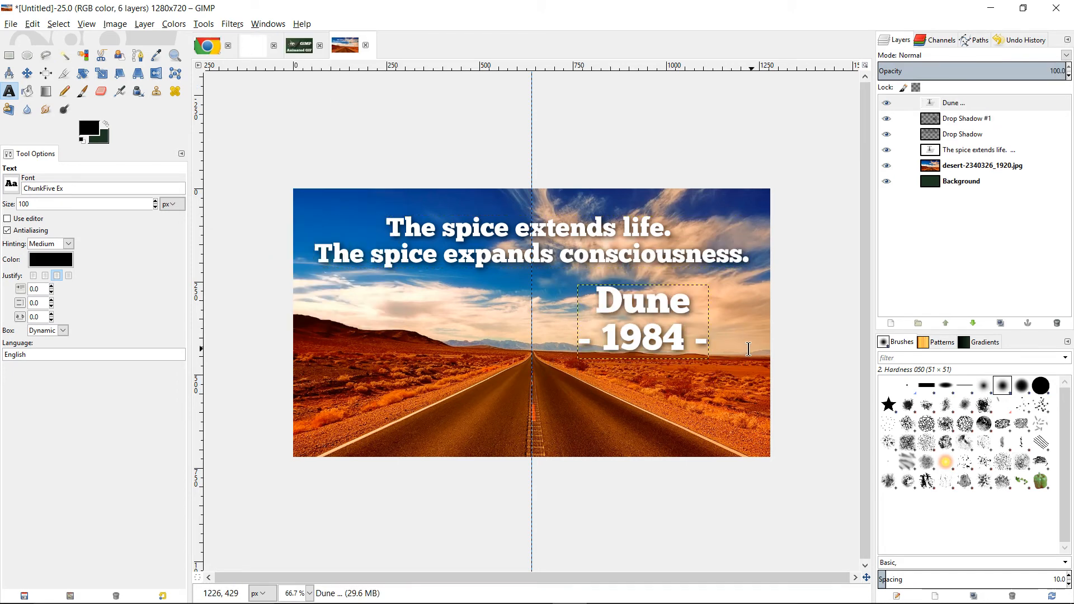
key(r)
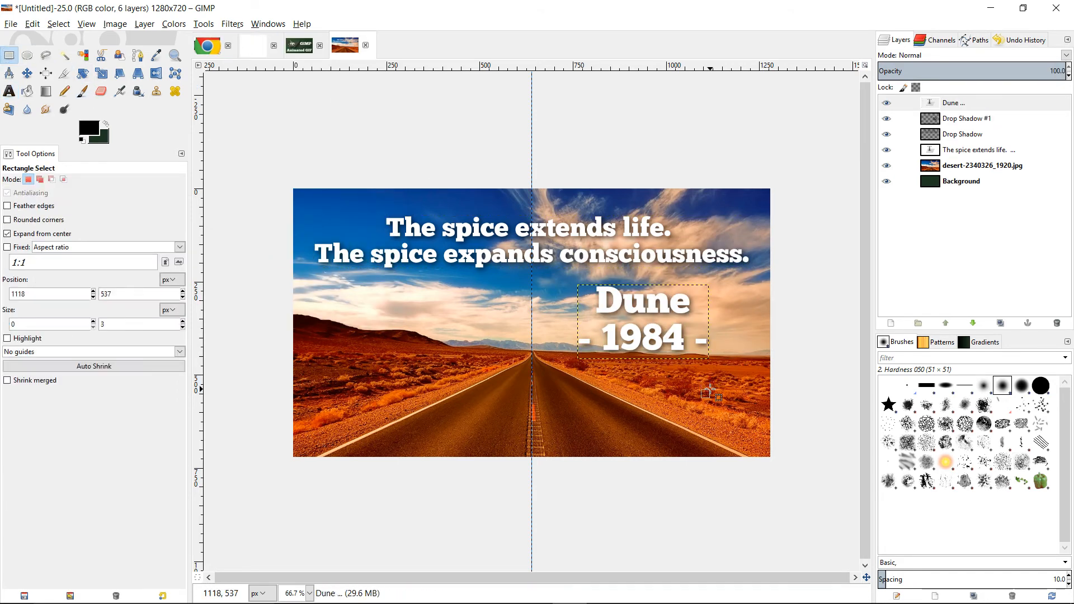
scroll(710, 388, down, 2)
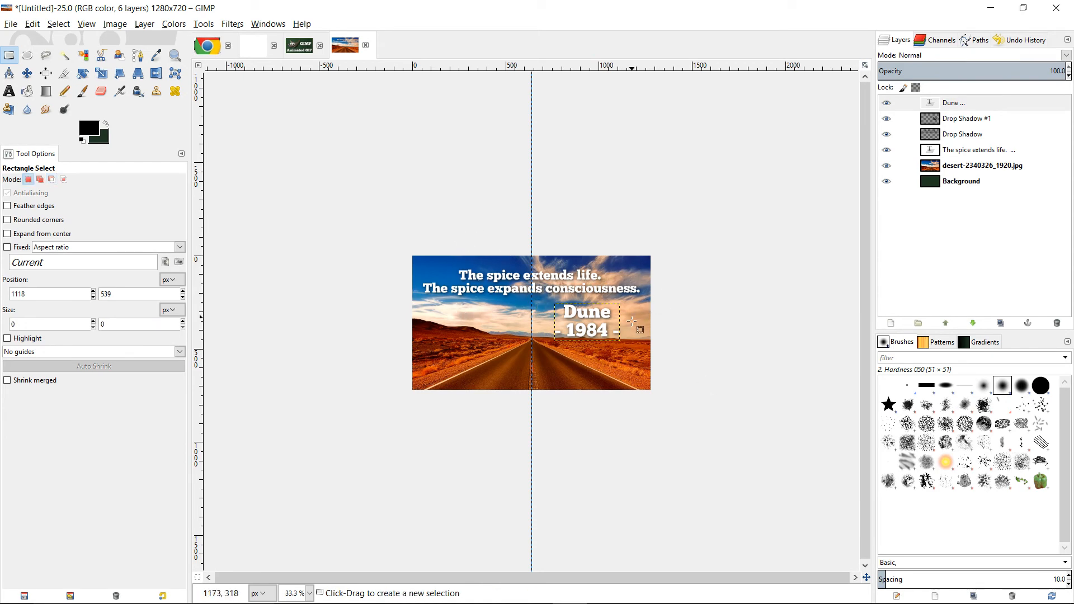
scroll(641, 332, up, 2)
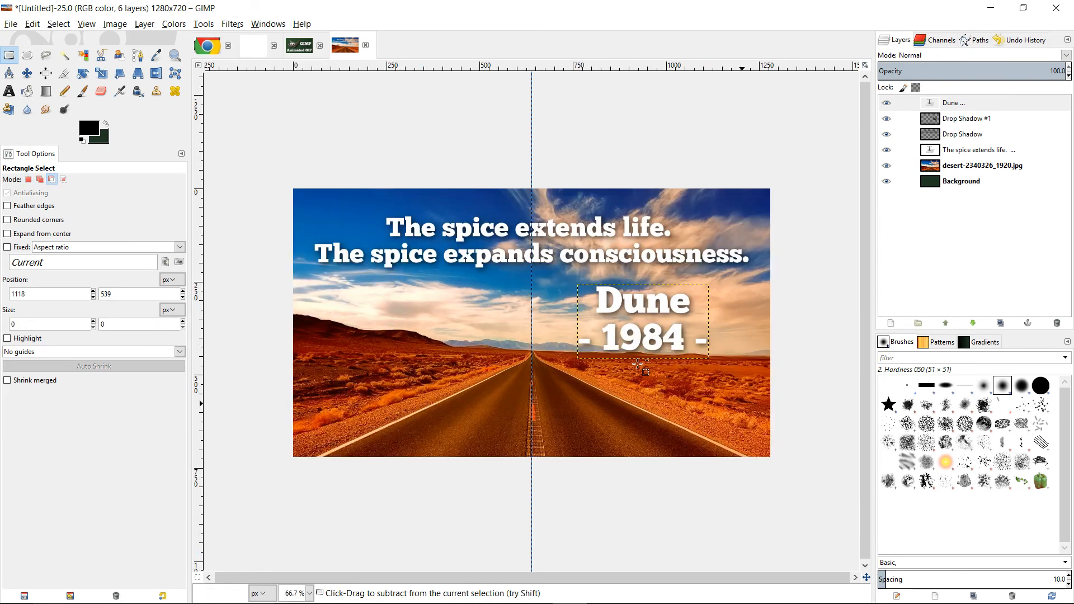
drag(739, 261, 739, 259)
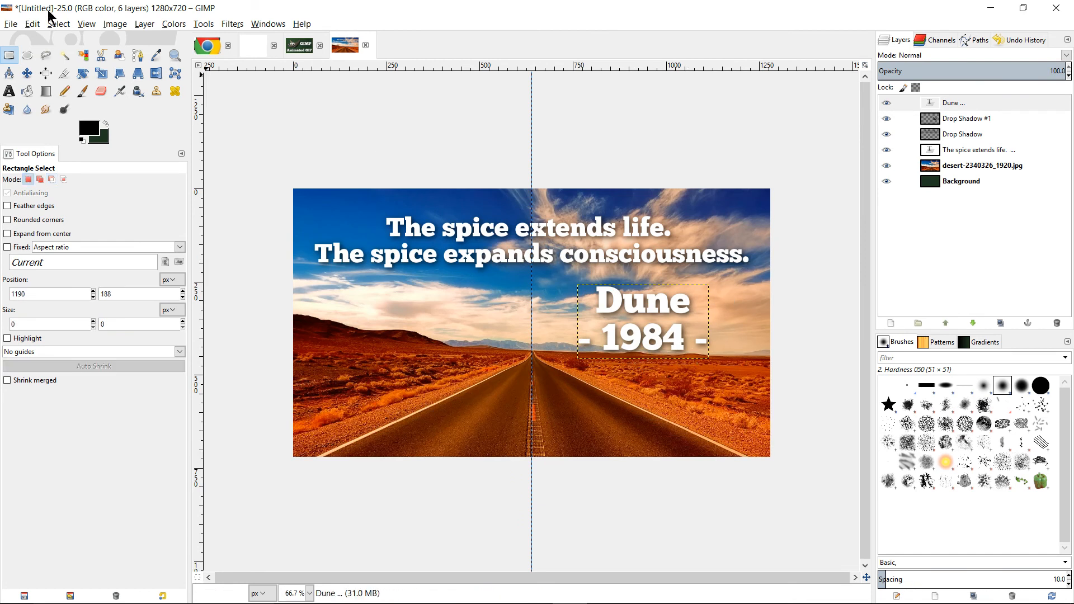
Select the entire canvas and export the image to the Desktop as Background.jpg with JPEG quality 90
key(ctrl+a)
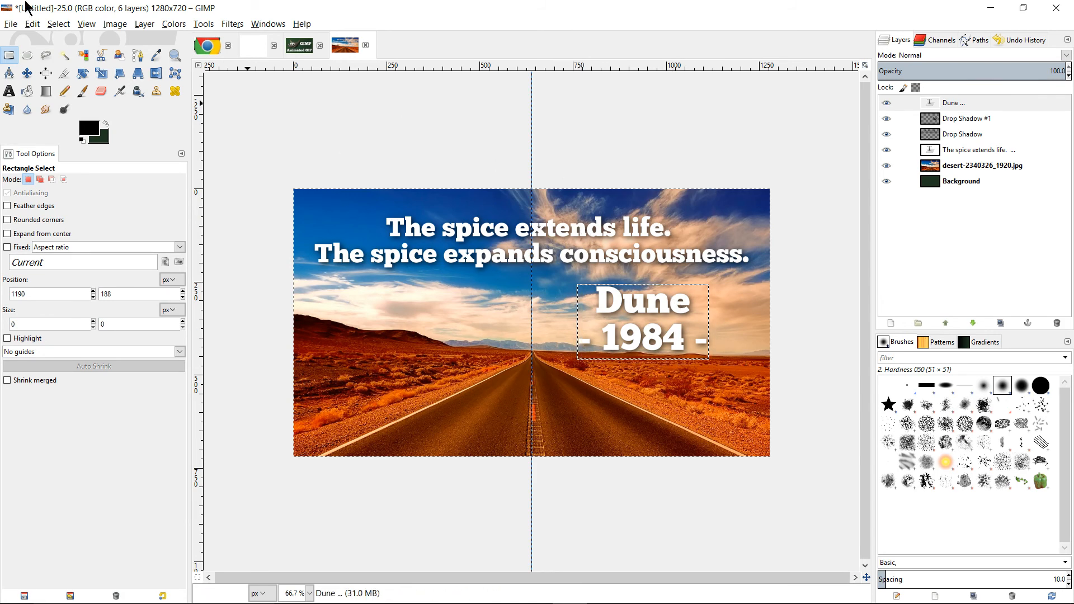
click(10, 24)
click(61, 184)
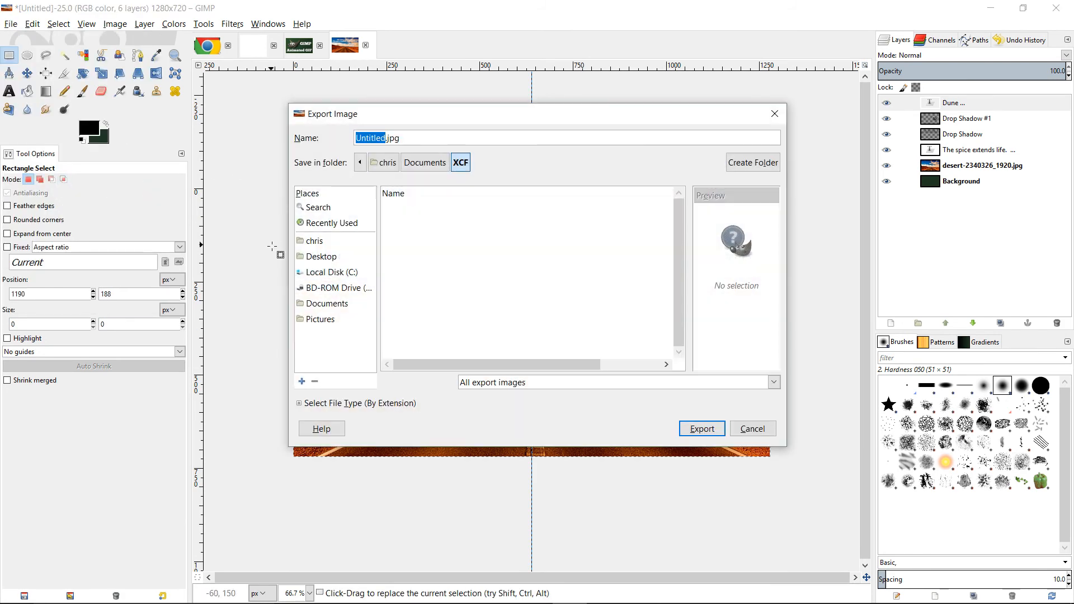
double_click(371, 138)
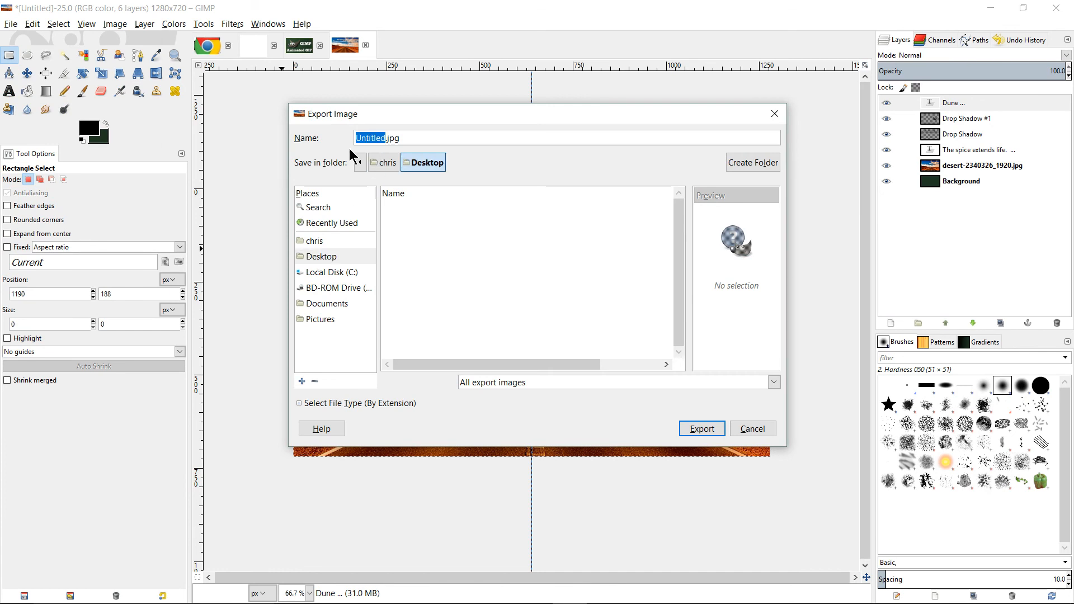
text(Backgrou)
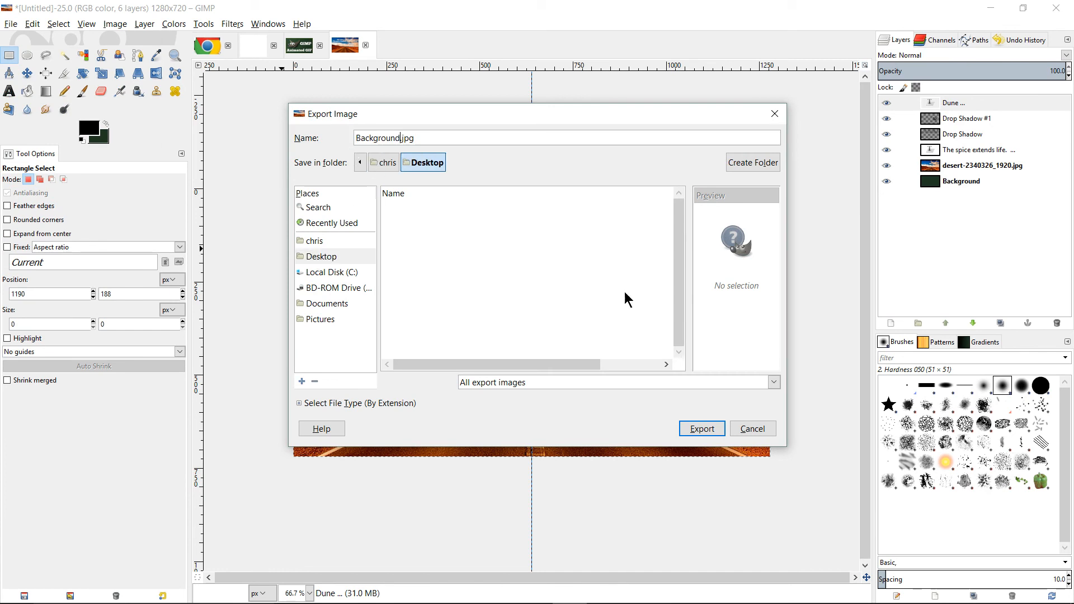
click(700, 431)
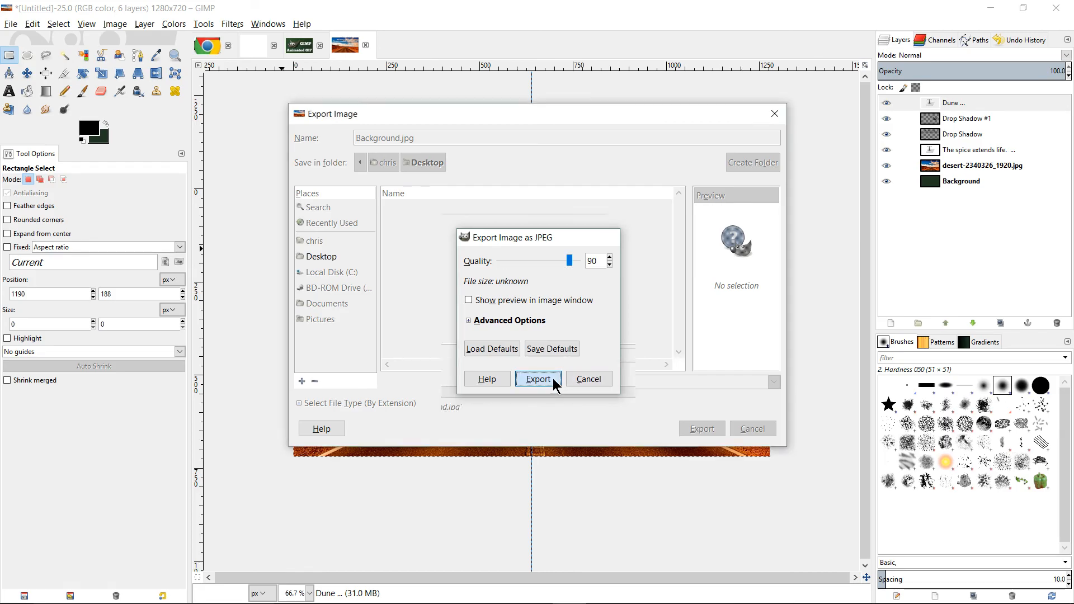
click(538, 379)
Switch to the Windows desktop and set the exported Background.jpg as the desktop background
key(super+d)
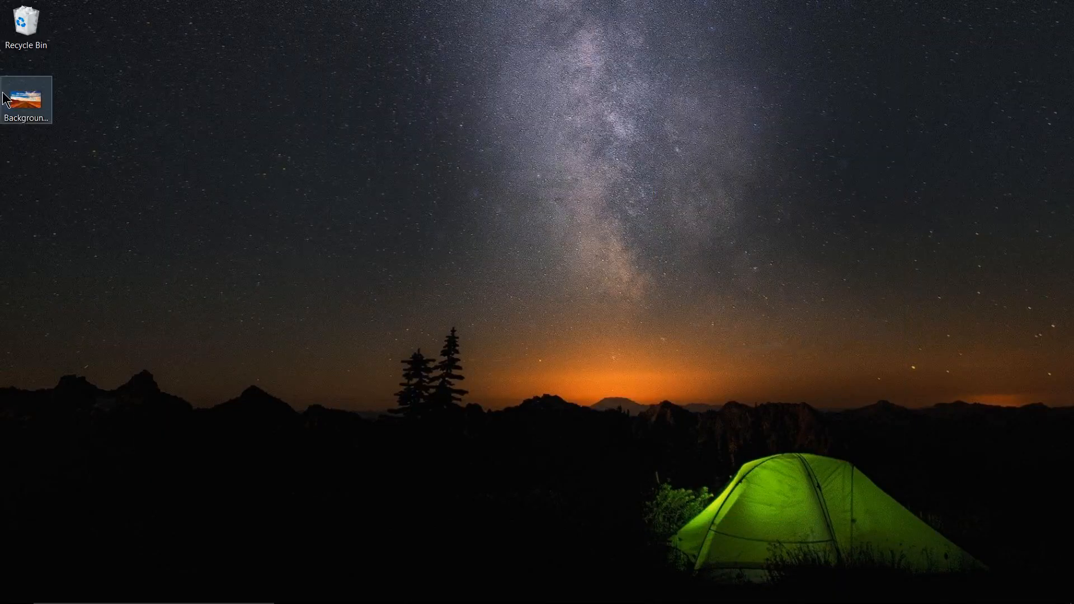
right_click(2, 93)
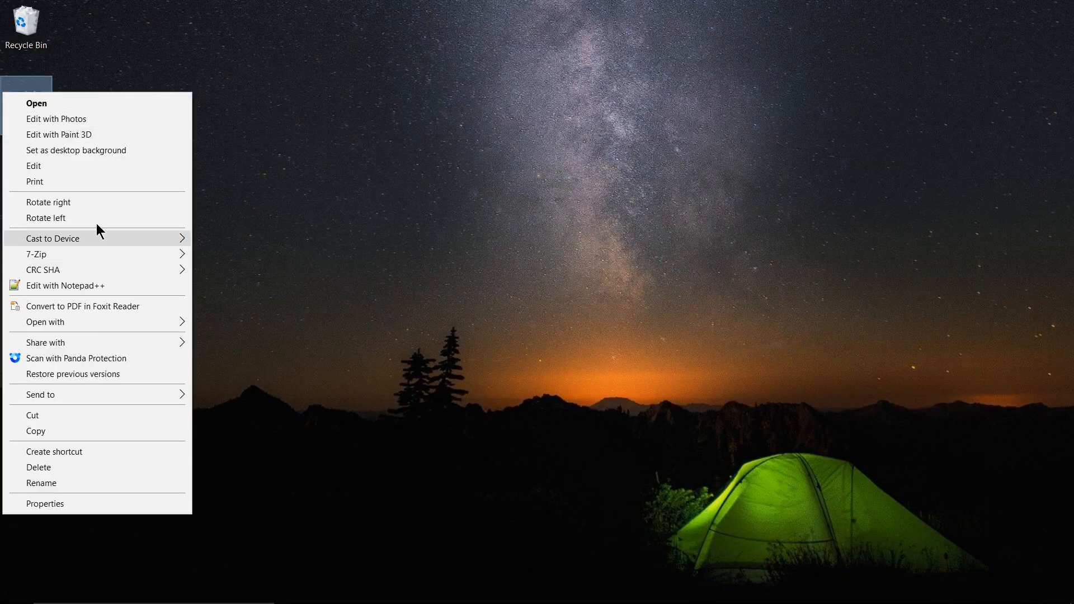
click(115, 149)
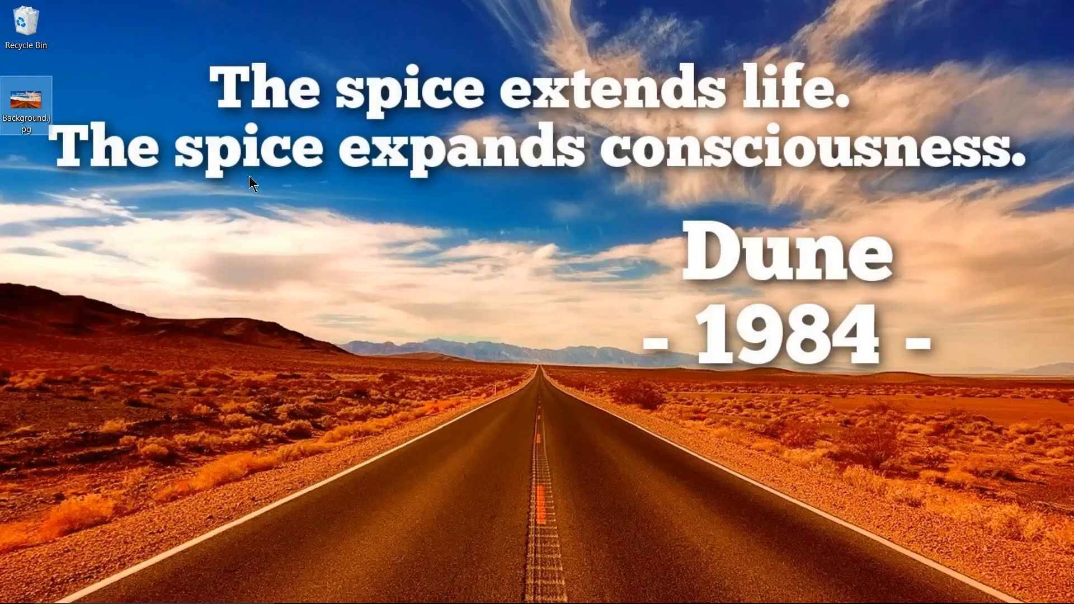
click(232, 210)
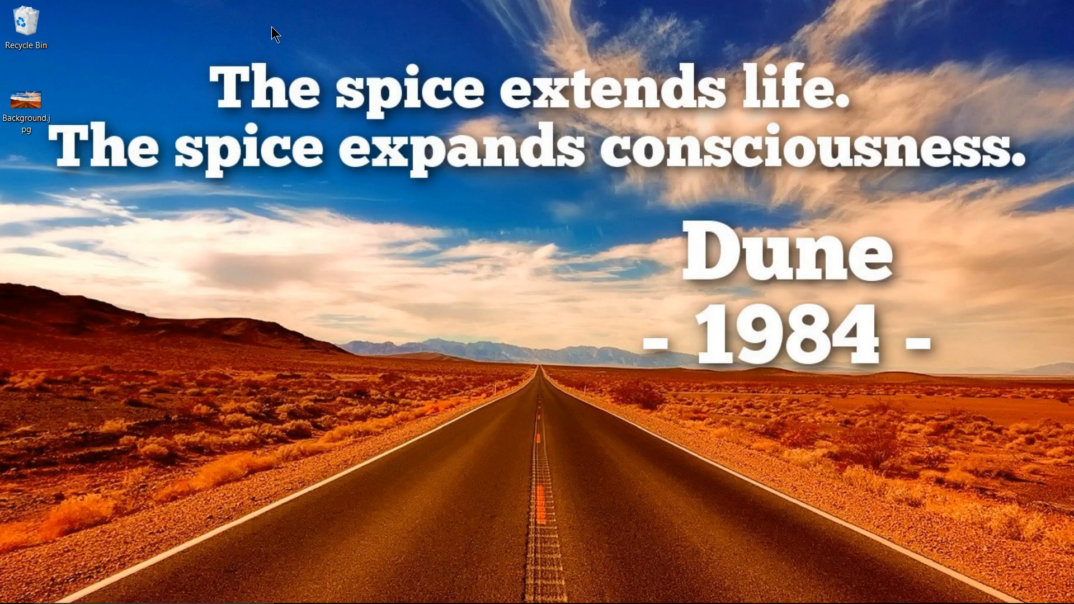